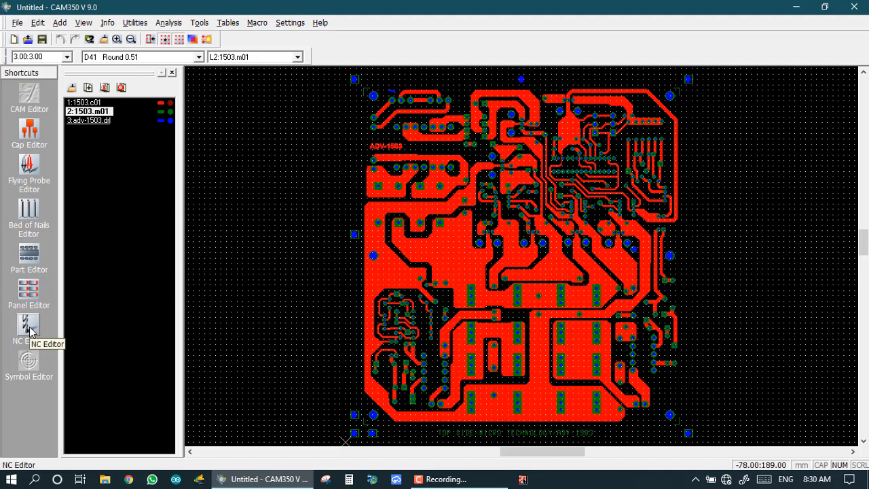
Switch from the CAM Editor to the NC Editor using the Shortcuts bar.
click(29, 331)
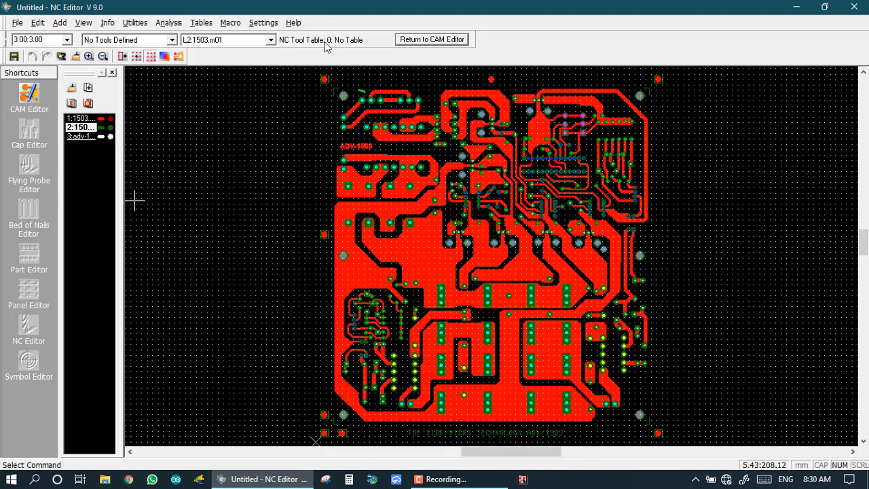
Browse the Info > Show and Info > Query submenus without running a command.
click(107, 25)
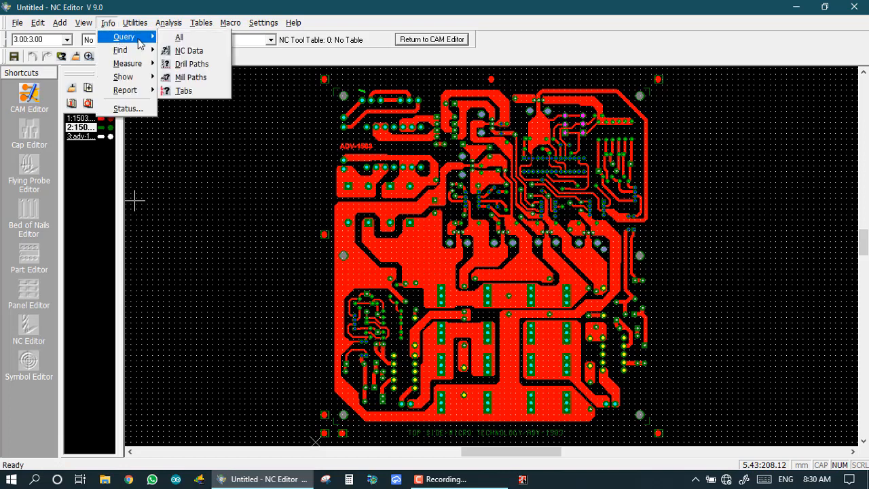
mouse_move(124, 79)
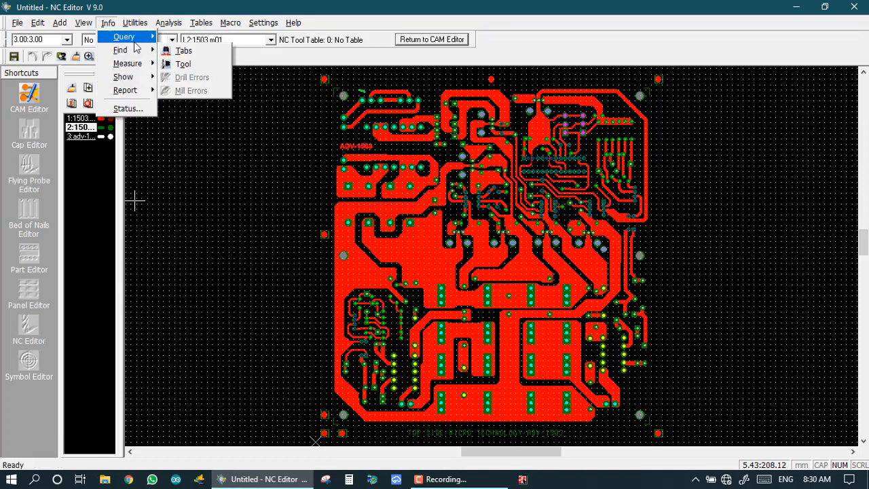
mouse_move(135, 40)
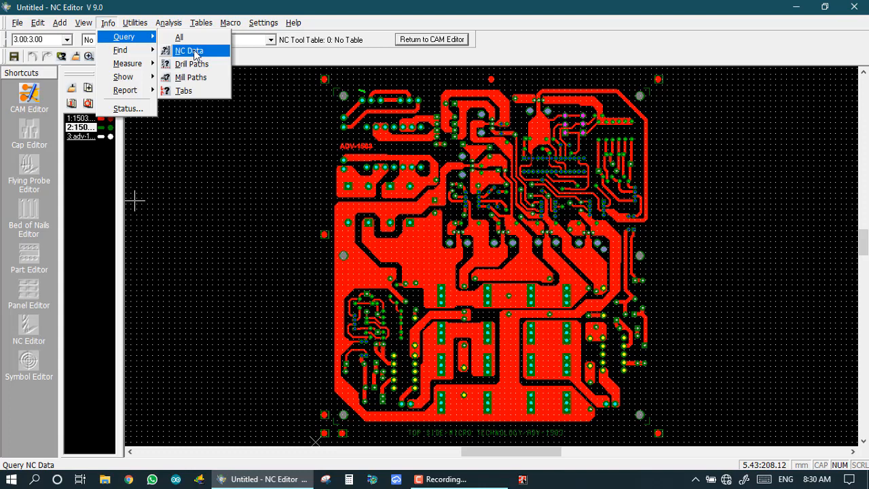
click(232, 163)
Cycle through the mill and copper layers, ending with drill layer adv-1503.drl as the working layer.
click(81, 136)
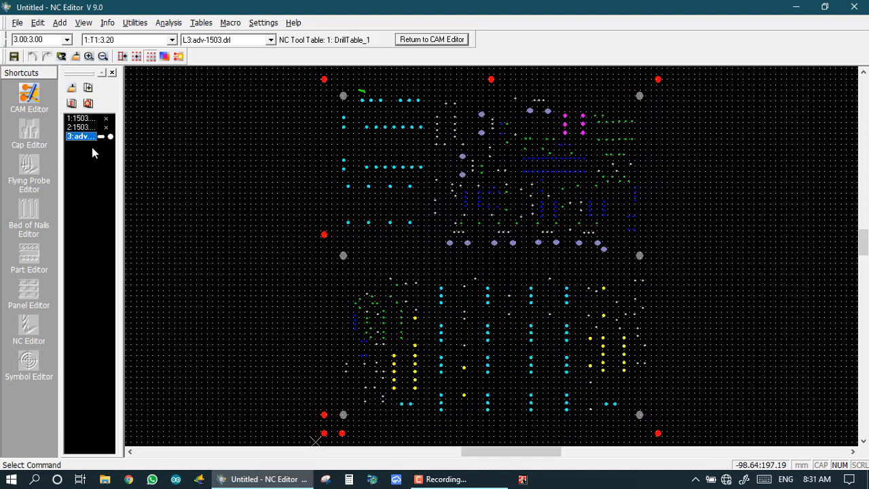
click(233, 182)
click(80, 128)
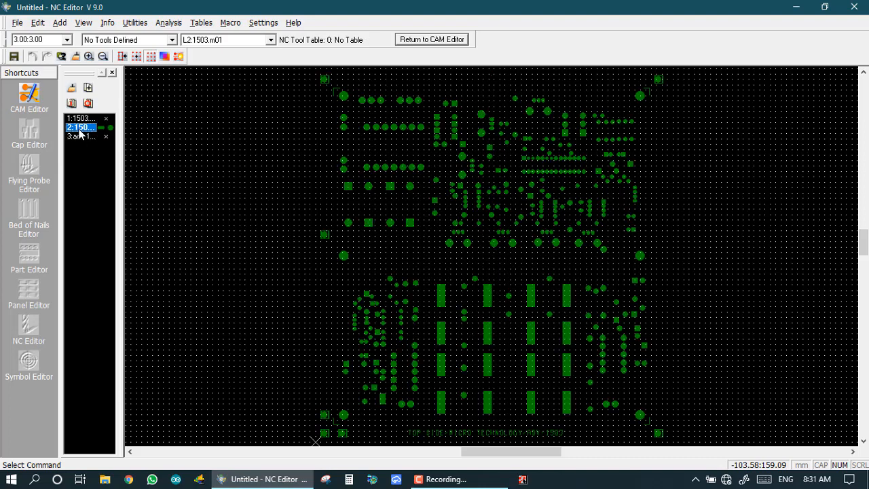
click(92, 119)
click(80, 136)
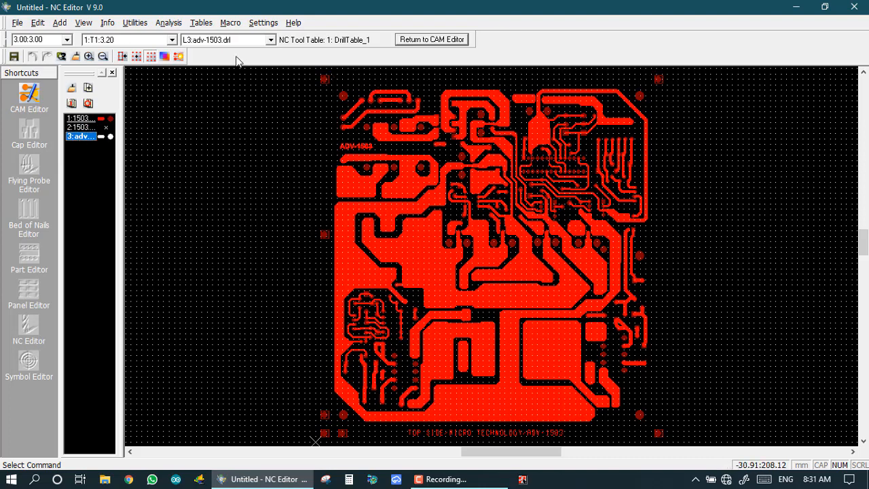
Start Edit > Delete with copper layer 1503.c01 as the active layer.
click(37, 22)
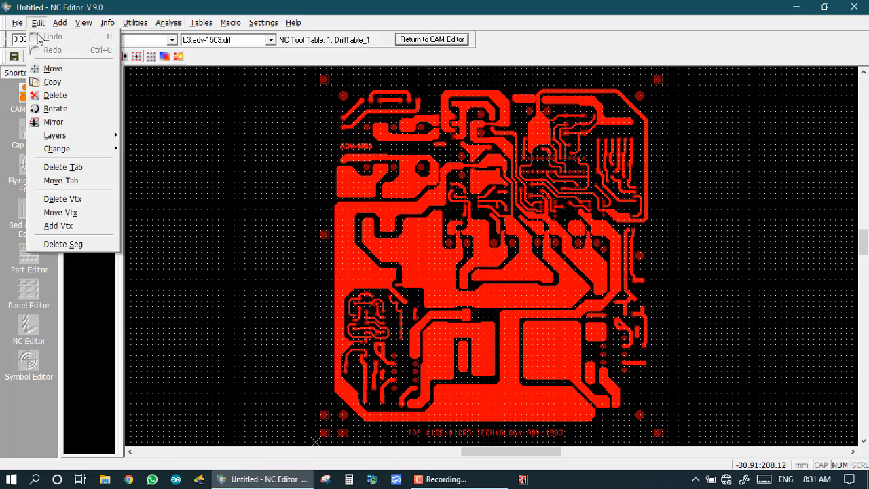
click(51, 96)
click(79, 118)
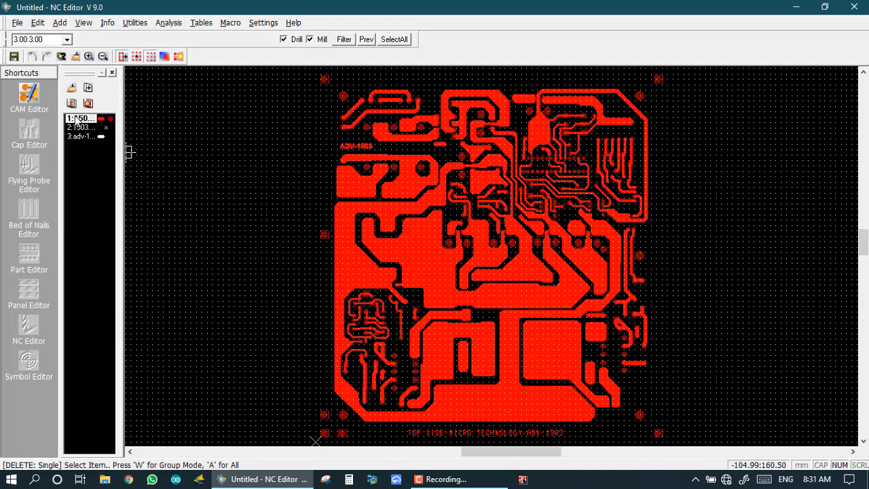
click(38, 22)
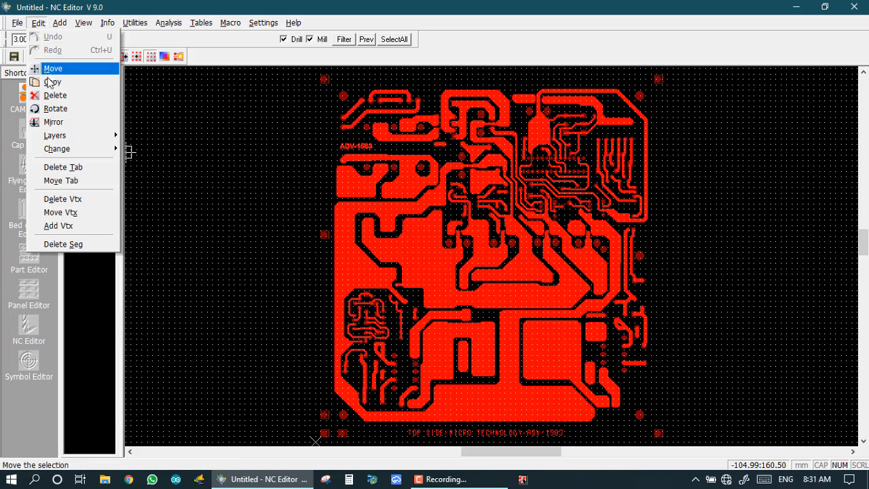
click(55, 98)
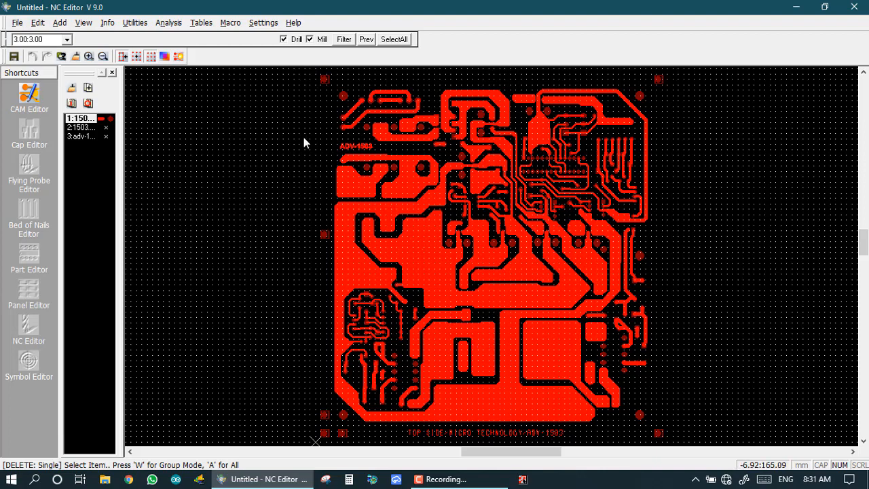
Try window-selecting the board for deletion, cancel it, and return to the CAM Editor.
key(w)
click(276, 73)
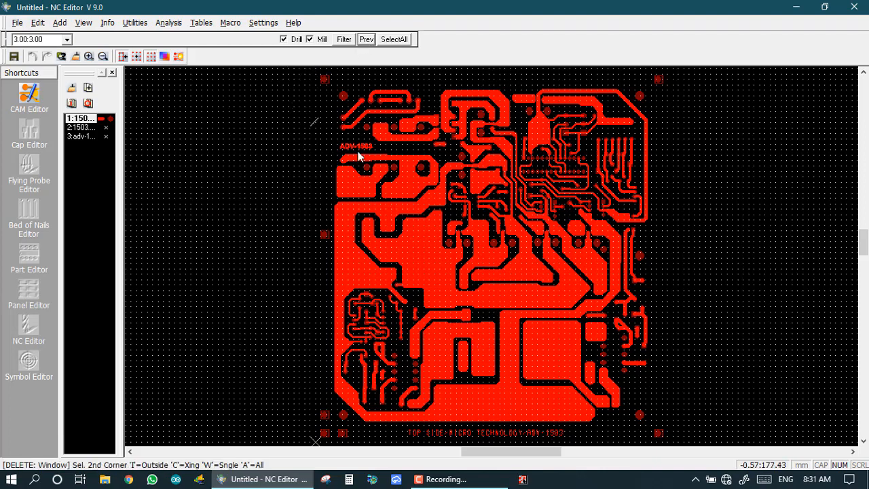
click(508, 449)
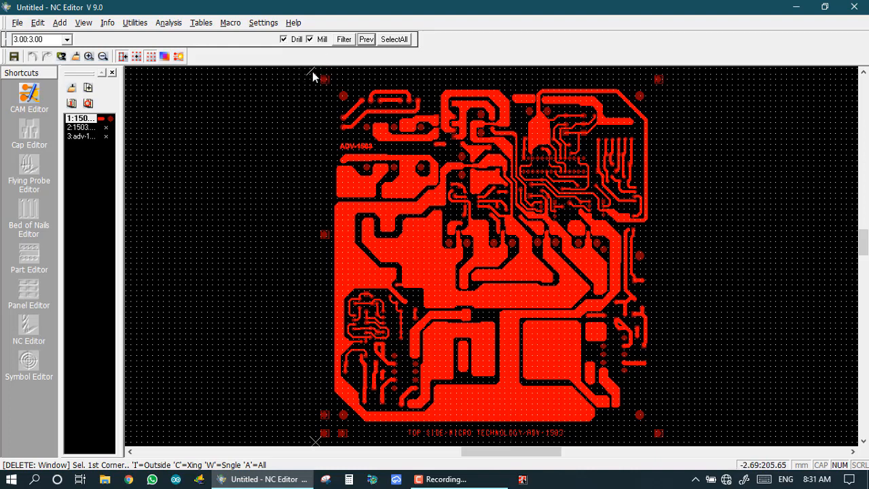
click(311, 70)
click(519, 445)
click(32, 57)
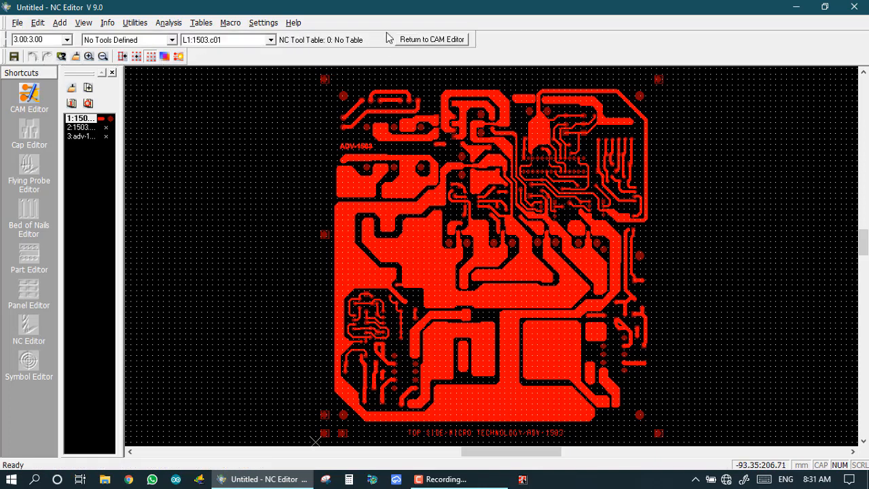
click(432, 40)
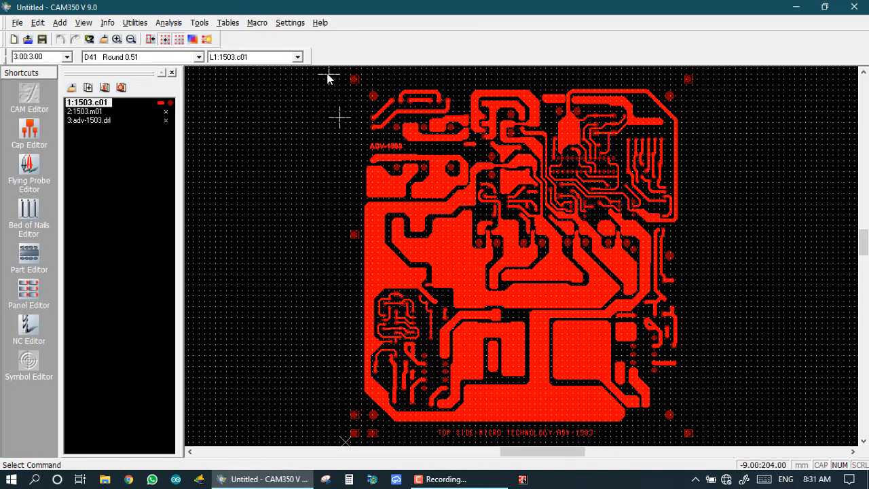
Window-delete the 594 left and central copper objects on 1503.c01.
click(38, 22)
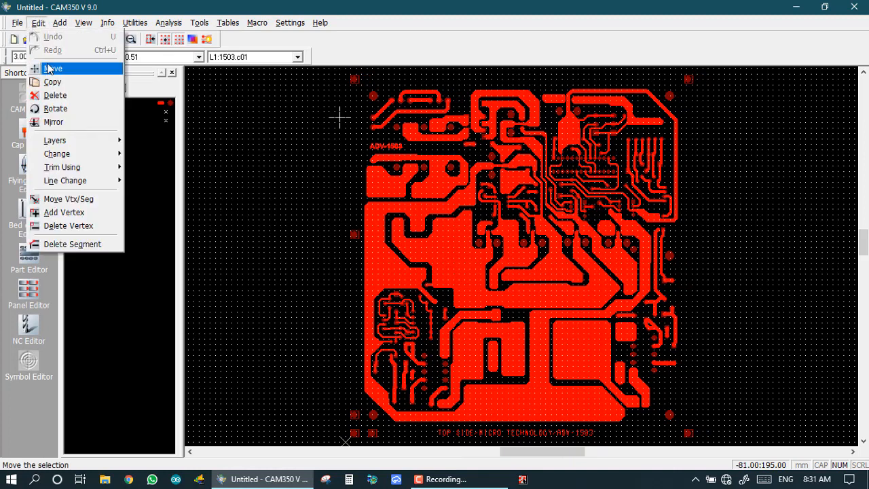
click(53, 95)
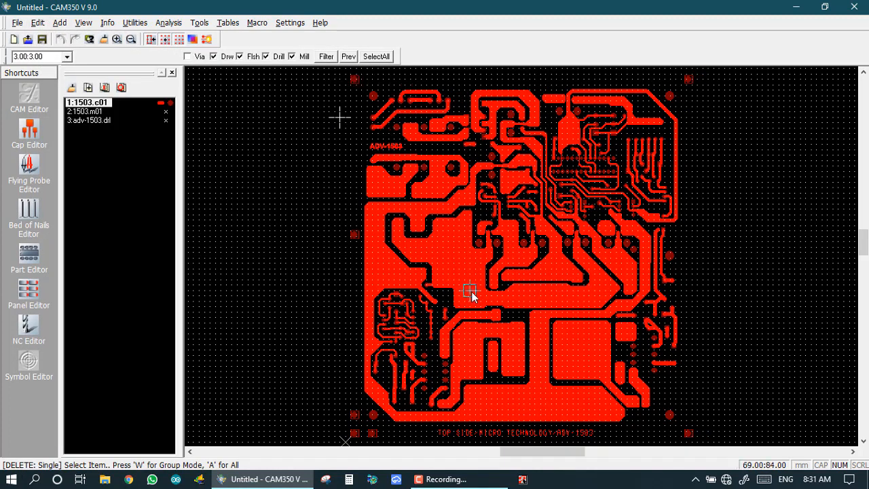
key(w)
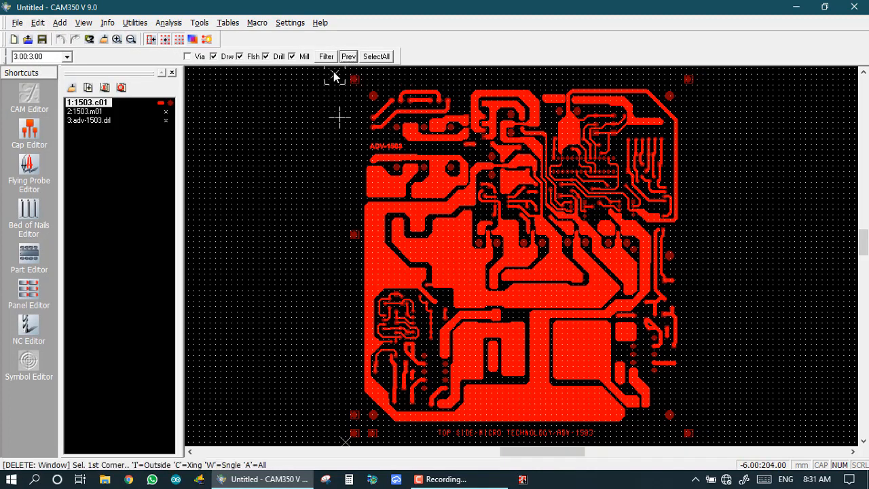
click(333, 76)
click(621, 441)
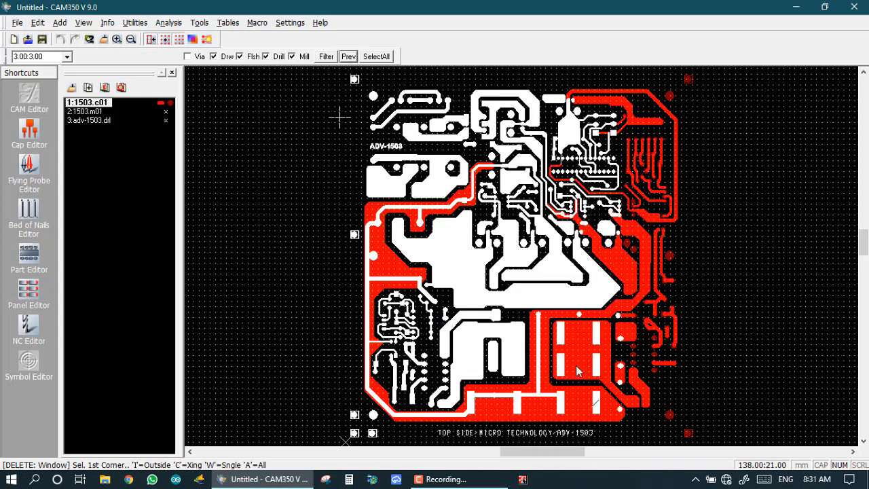
right_click(382, 191)
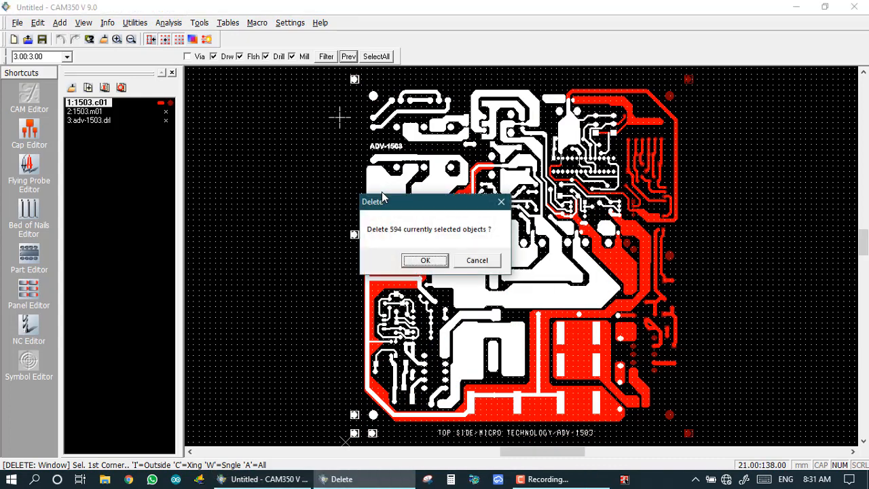
key(Return)
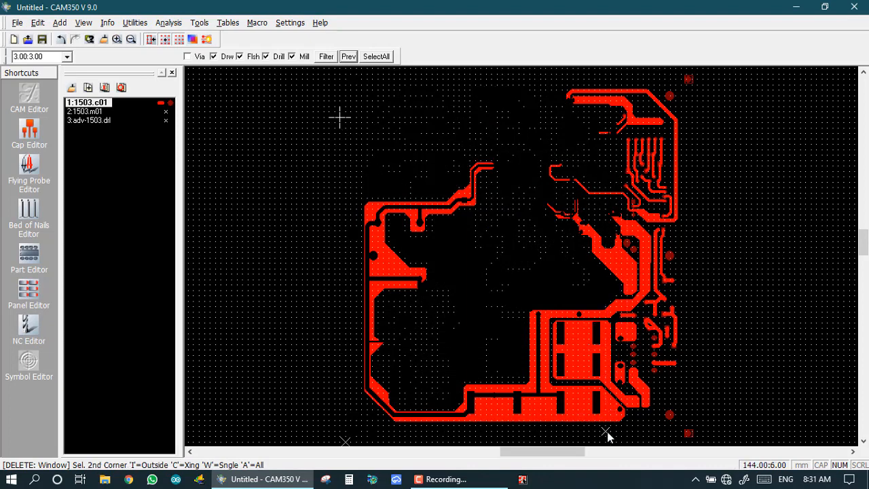
Window-delete the 94 lower-right copper objects and redraw the board.
click(466, 206)
click(752, 441)
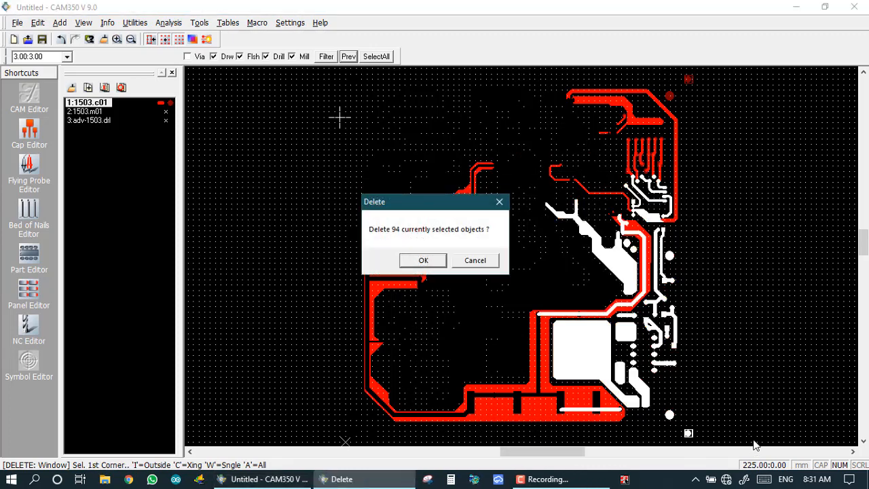
click(419, 259)
key(Home)
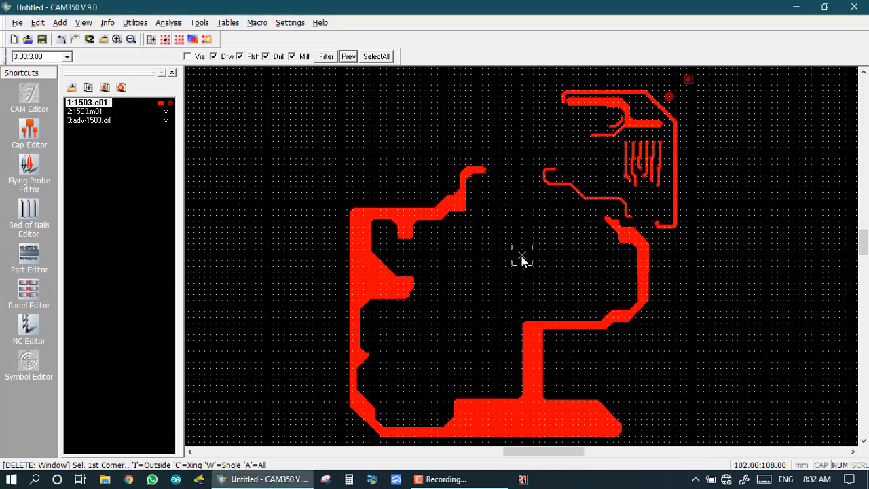
key(Escape)
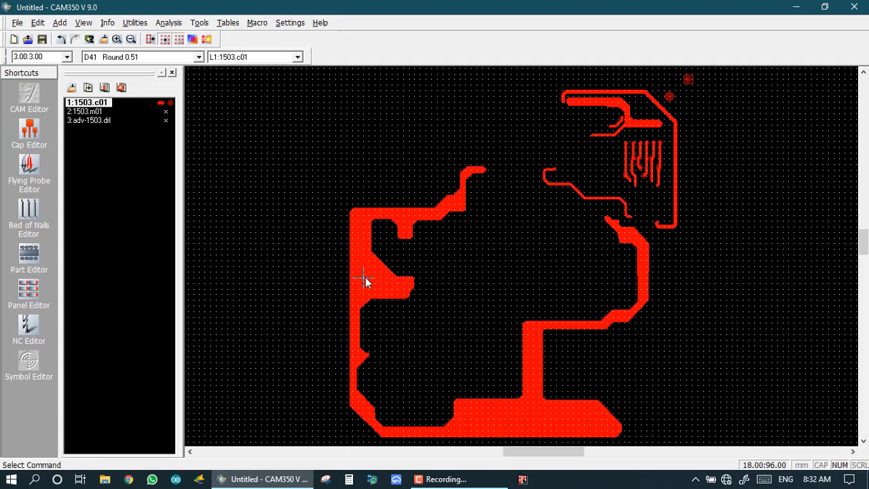
Delete the large red copper polygon and the thick top-right trace, then fit the view.
click(38, 22)
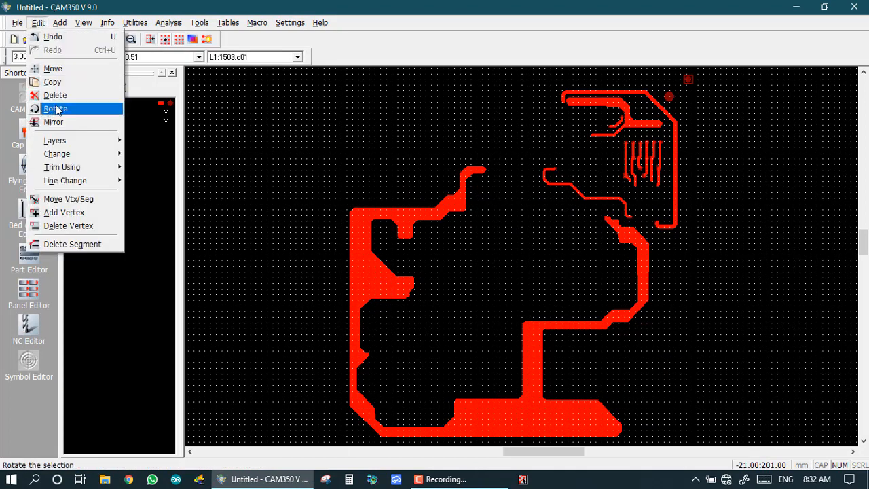
click(52, 95)
click(357, 249)
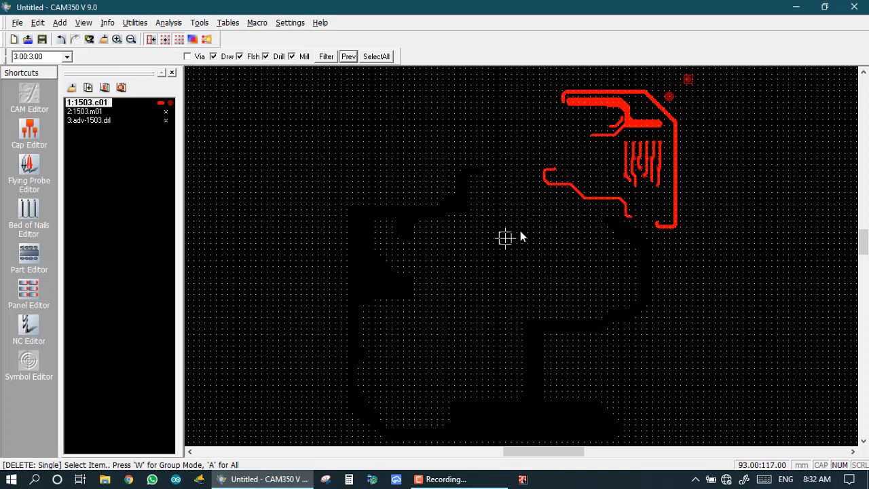
click(608, 103)
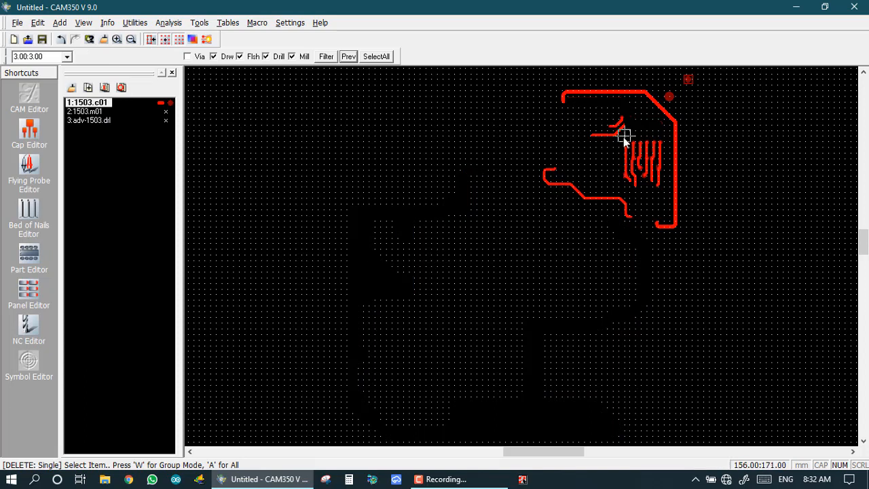
key(Escape)
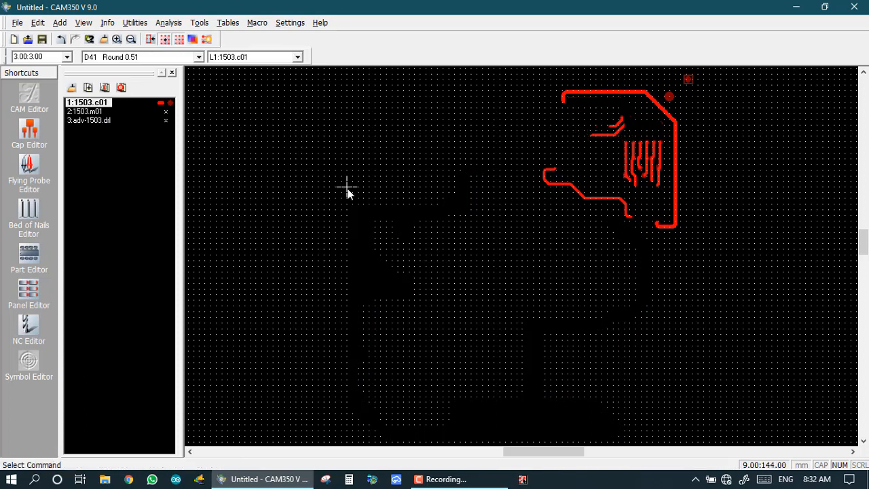
key(Home)
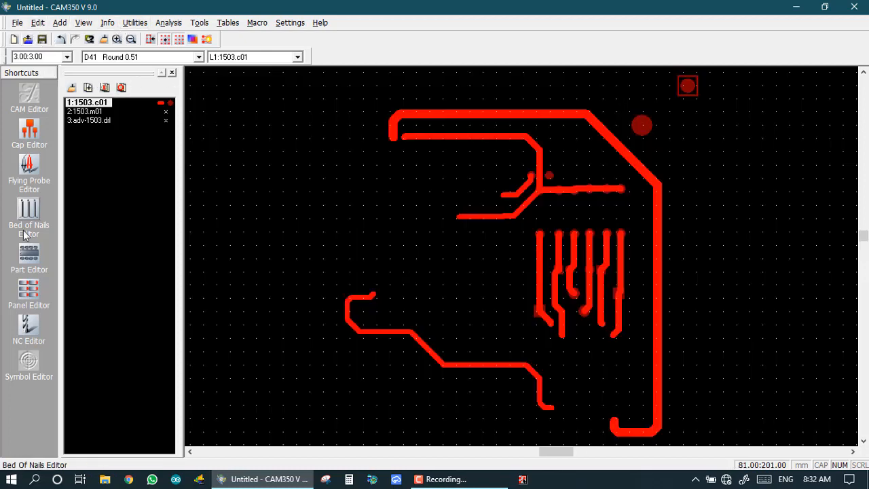
In the NC Editor, run Utilities > Gerber to Mill on 1503.c01 with a new mill tool table.
click(29, 329)
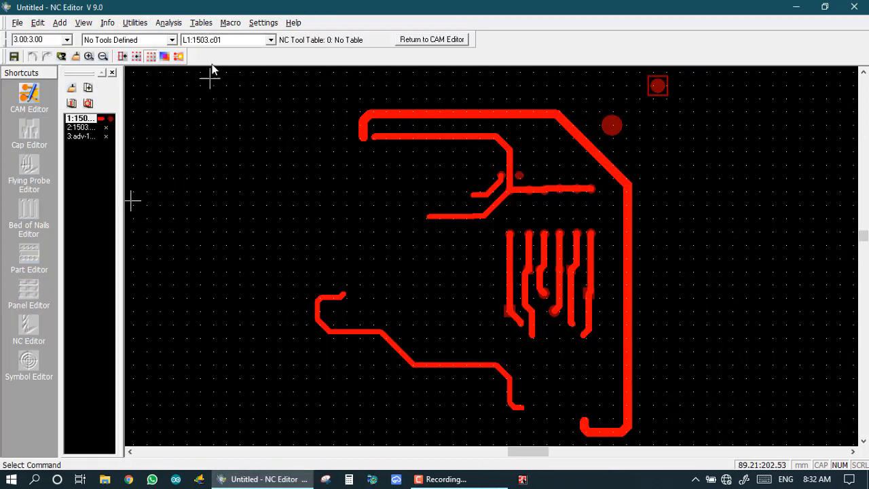
click(157, 24)
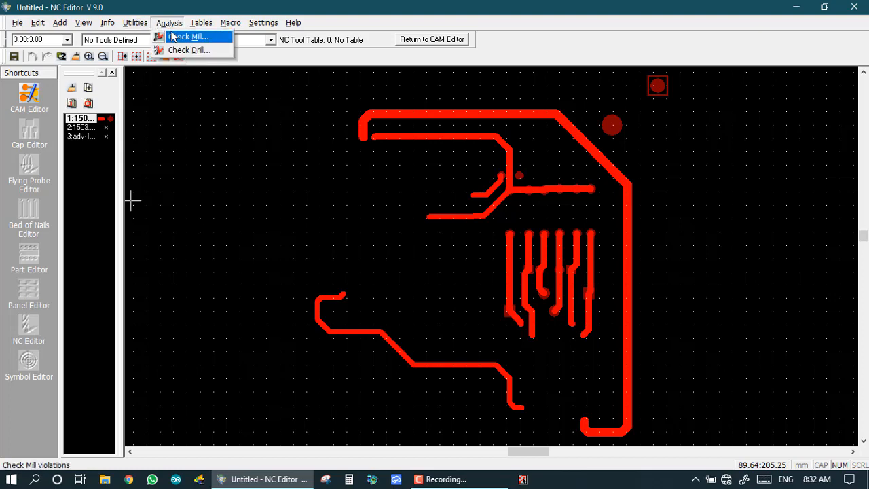
mouse_move(144, 28)
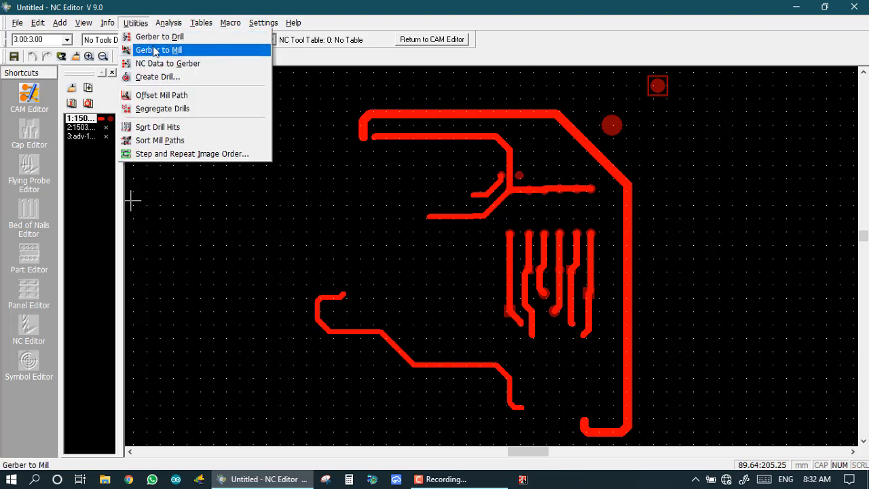
click(157, 51)
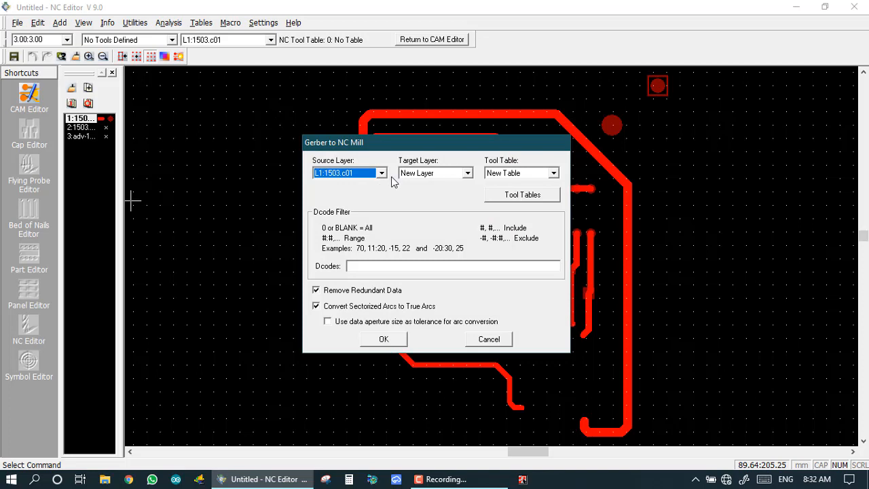
click(381, 340)
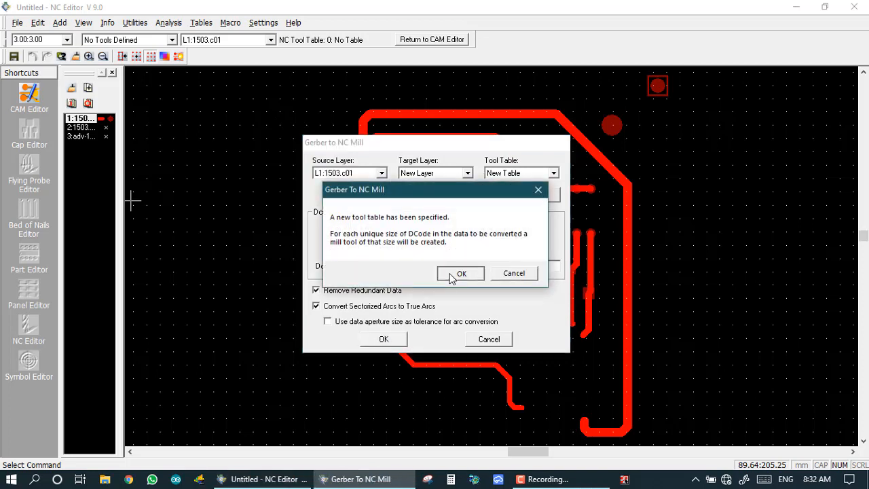
click(454, 274)
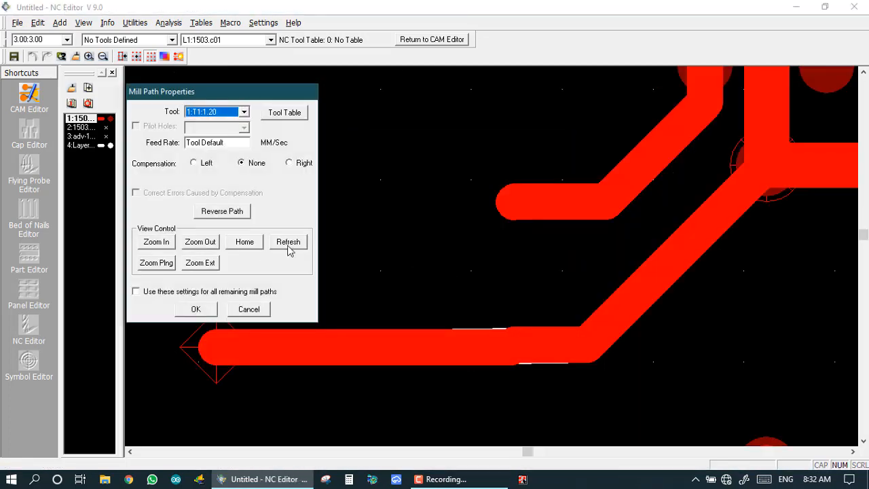
Accept all four Mill Path Properties dialogs and make the new layer 4 active.
click(194, 310)
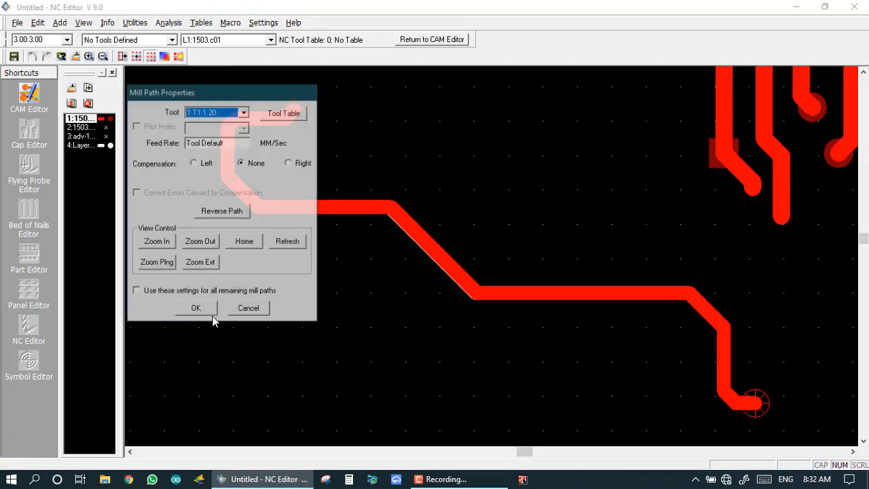
click(196, 310)
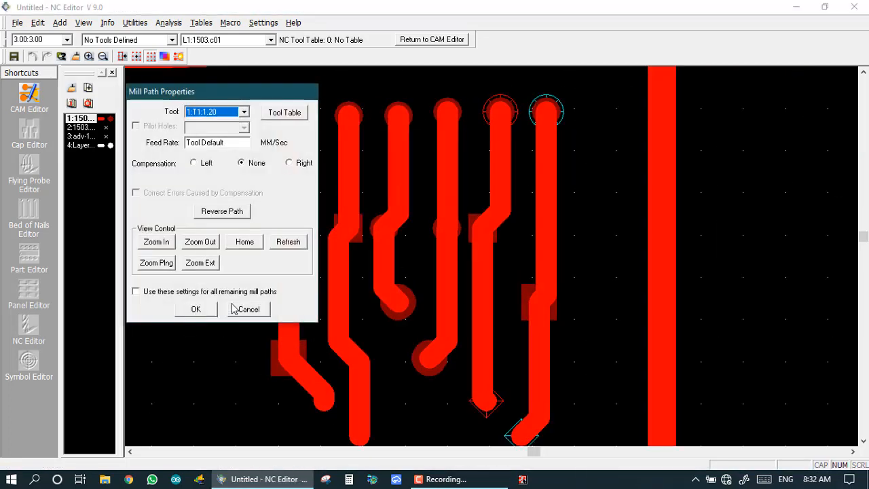
click(245, 310)
click(195, 309)
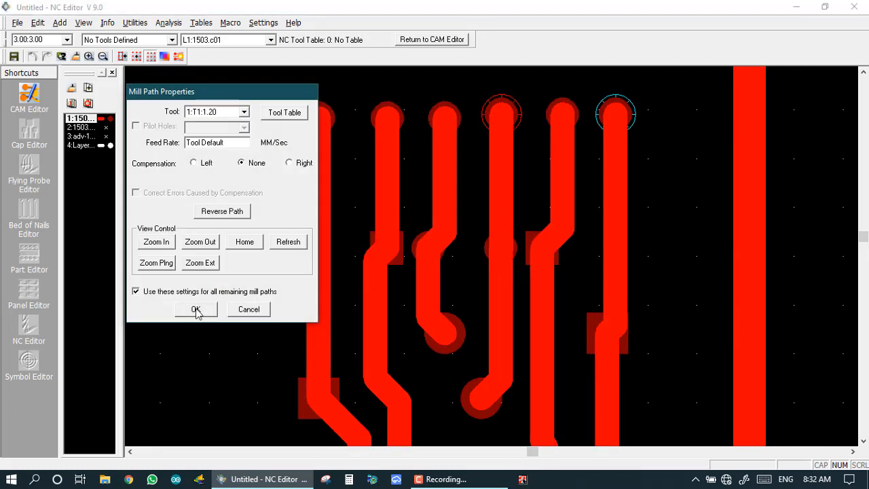
click(78, 146)
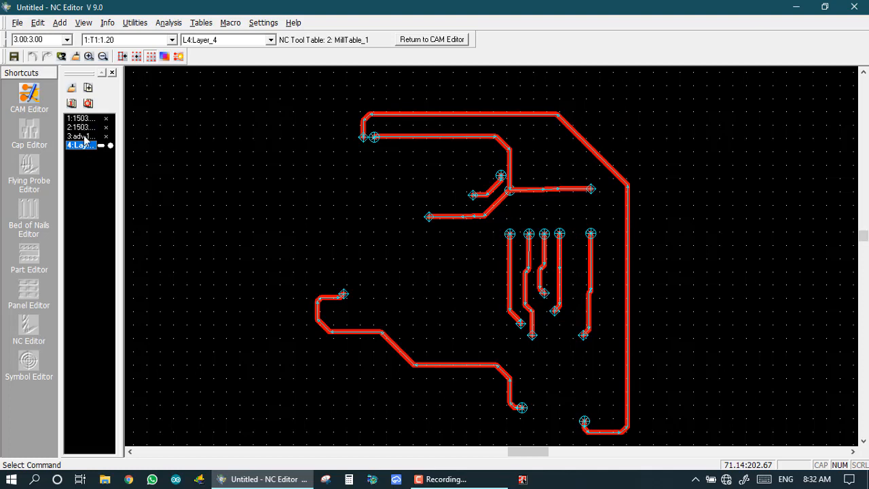
Compare the adv-1503.drl drill holes with the Layer_4 mill paths, ending on the drill layer.
click(80, 136)
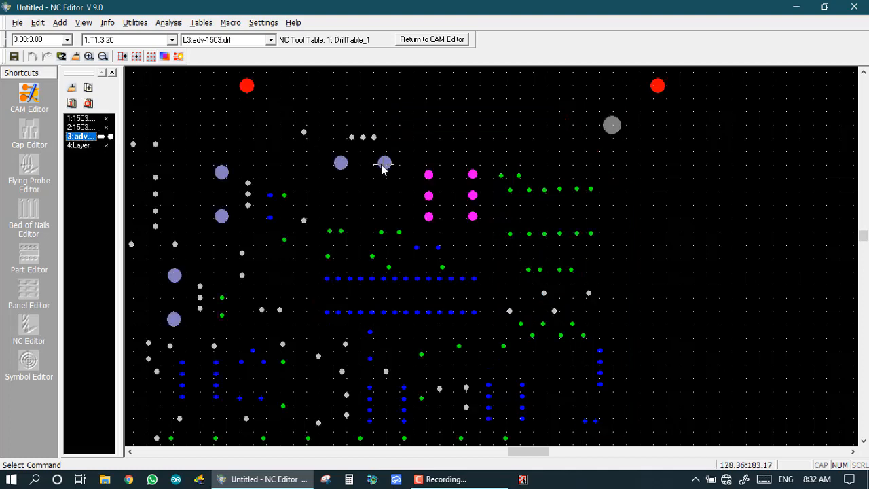
key(Home)
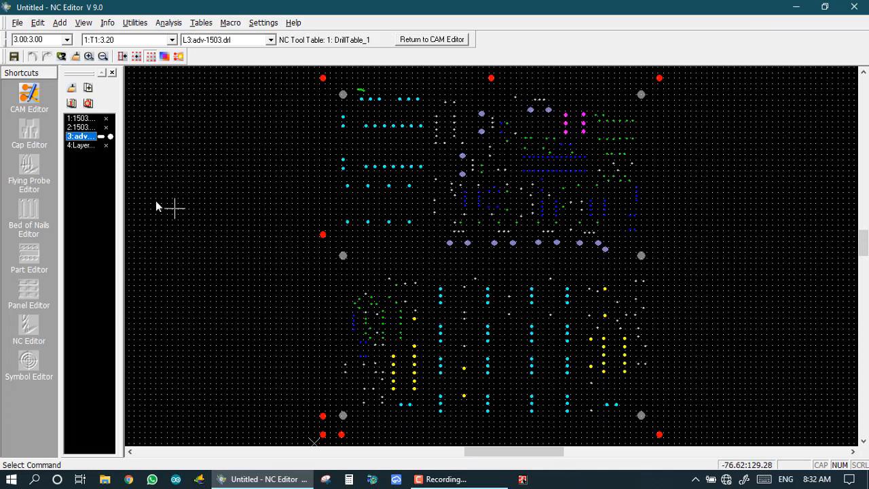
click(85, 145)
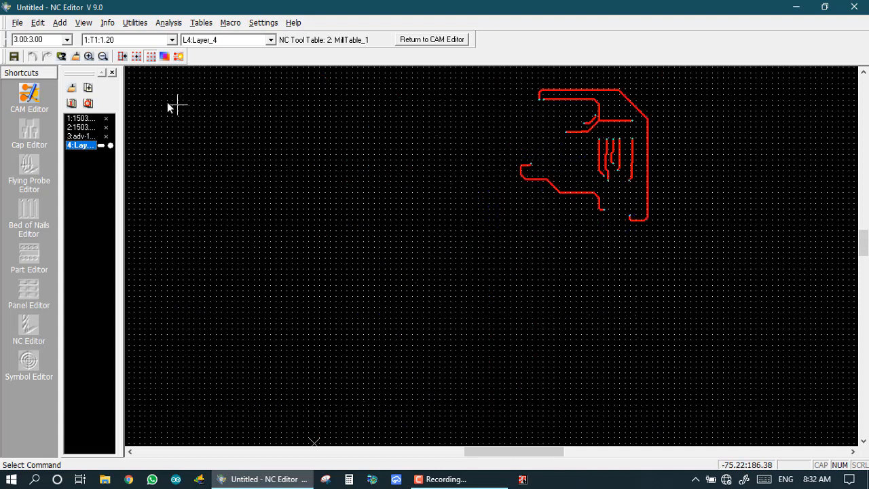
click(80, 137)
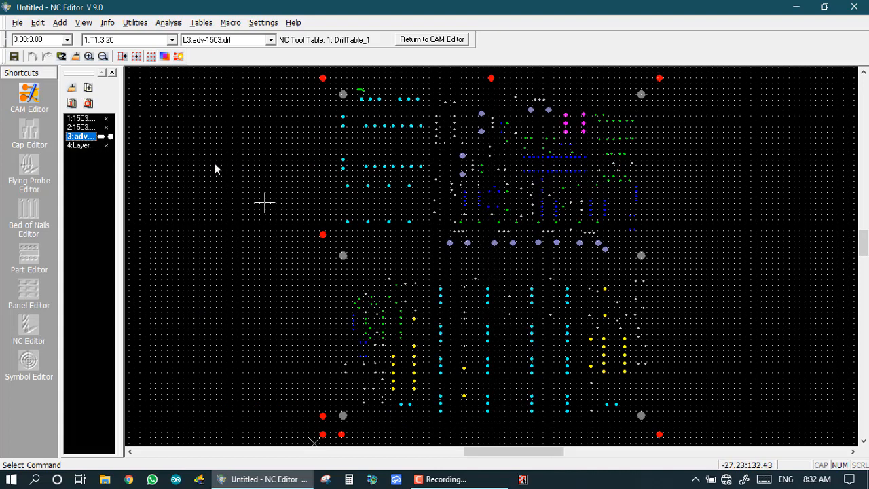
Start Info > Query > NC Data and zoom in on the board.
click(108, 24)
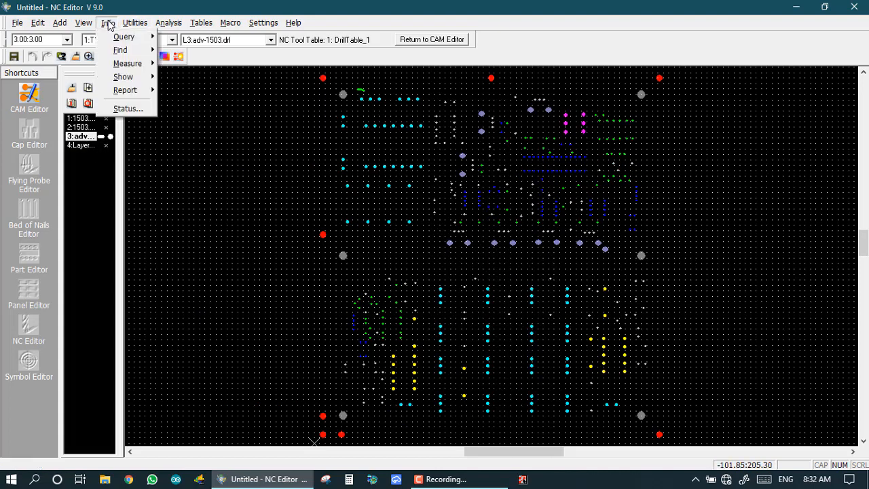
mouse_move(124, 37)
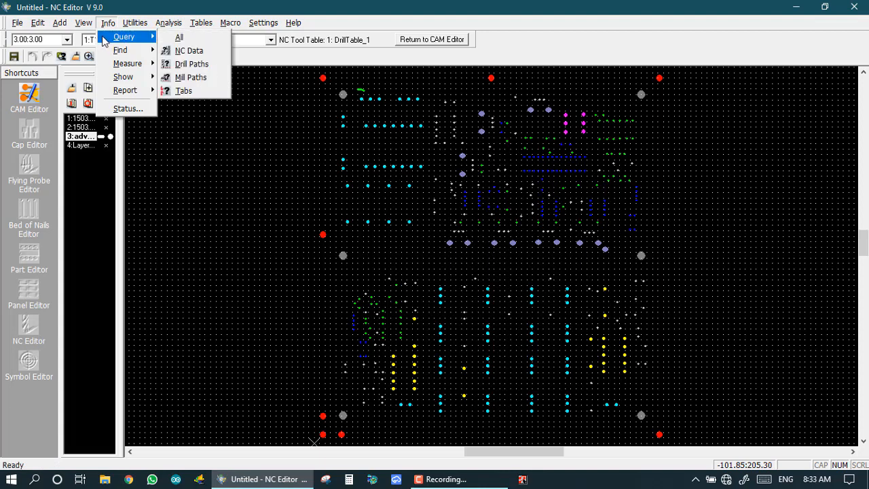
click(195, 52)
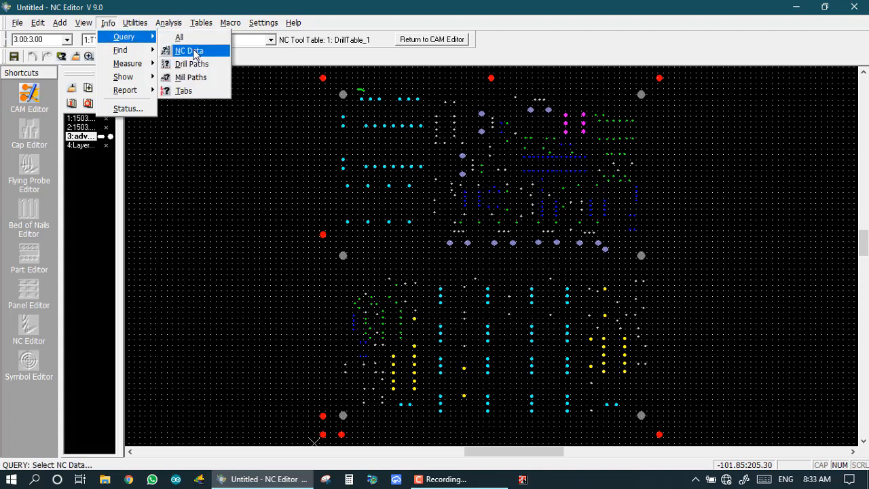
scroll(348, 111, up, 4)
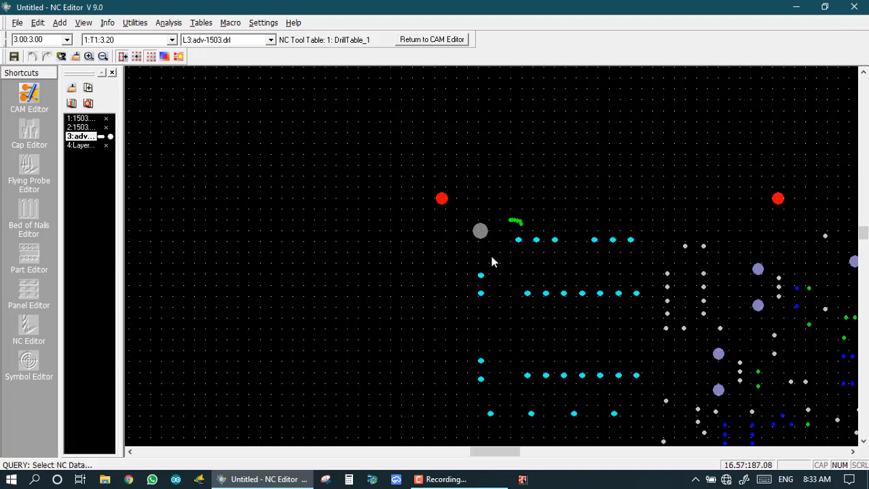
scroll(487, 254, down, 2)
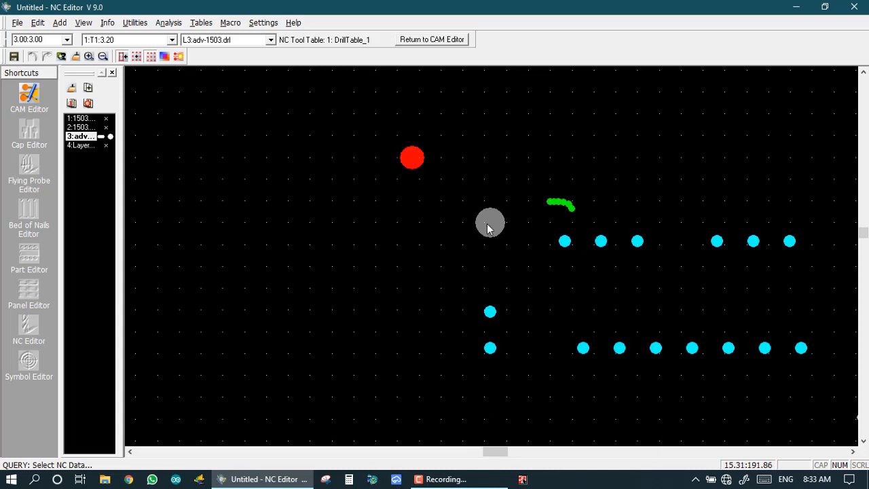
click(109, 25)
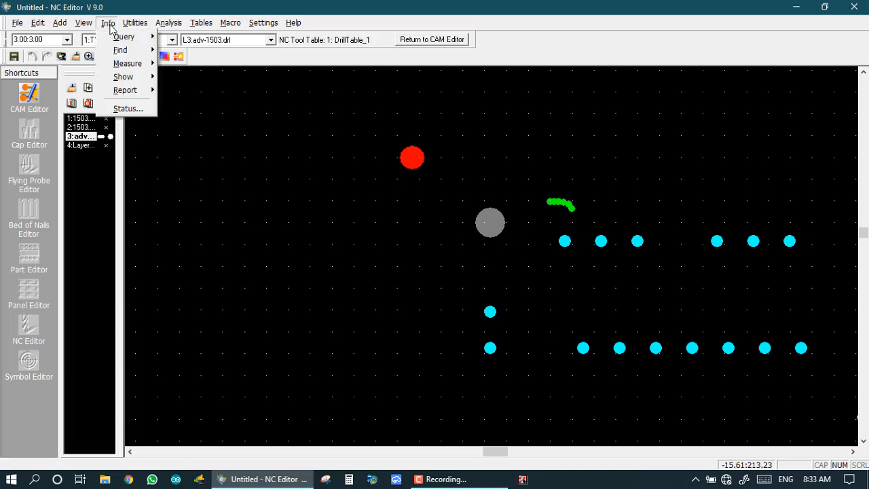
Query the red pad's NC data (plated drill path, tool 1:T1:3.20, 8 hits), then close it.
mouse_move(126, 37)
click(181, 54)
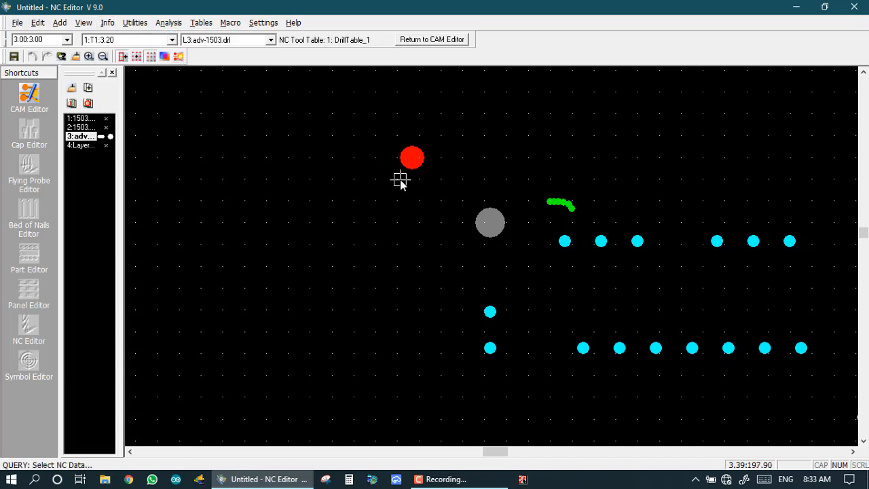
click(412, 158)
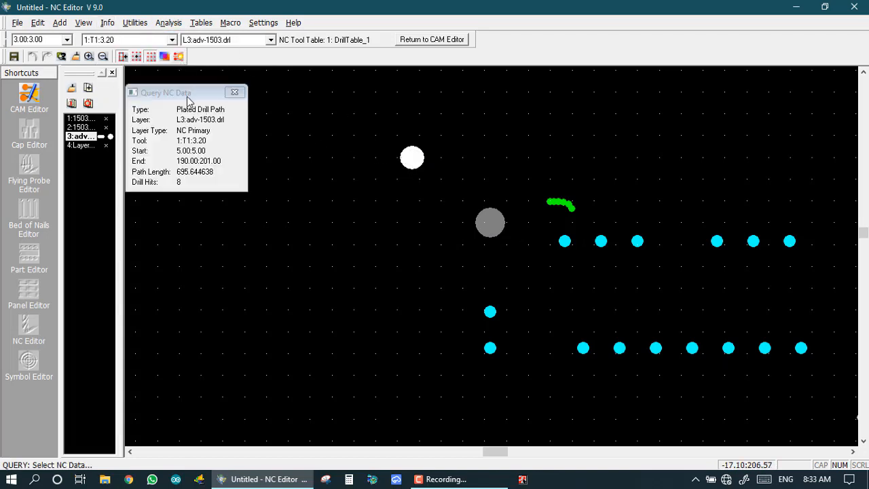
drag(186, 95, 396, 132)
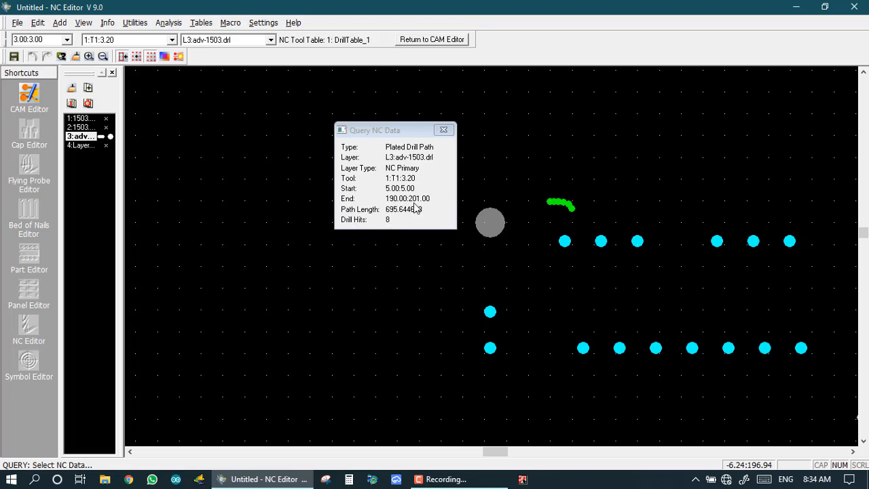
drag(397, 130, 296, 235)
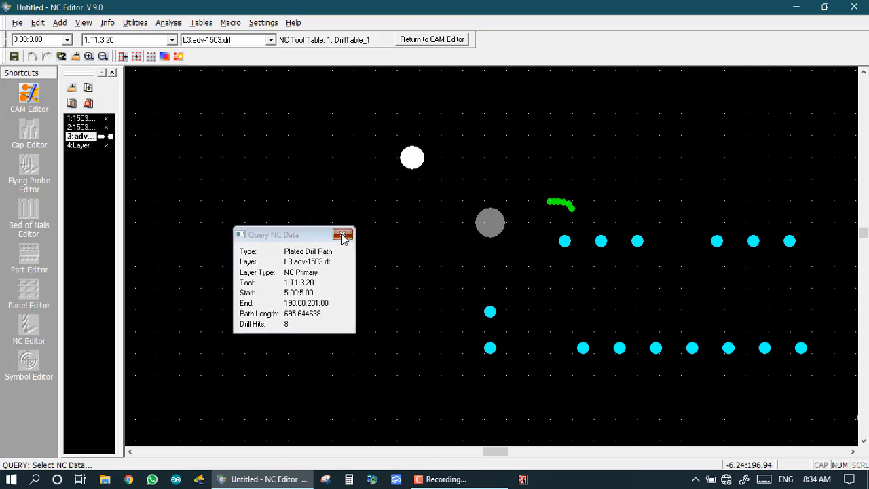
click(343, 235)
key(Home)
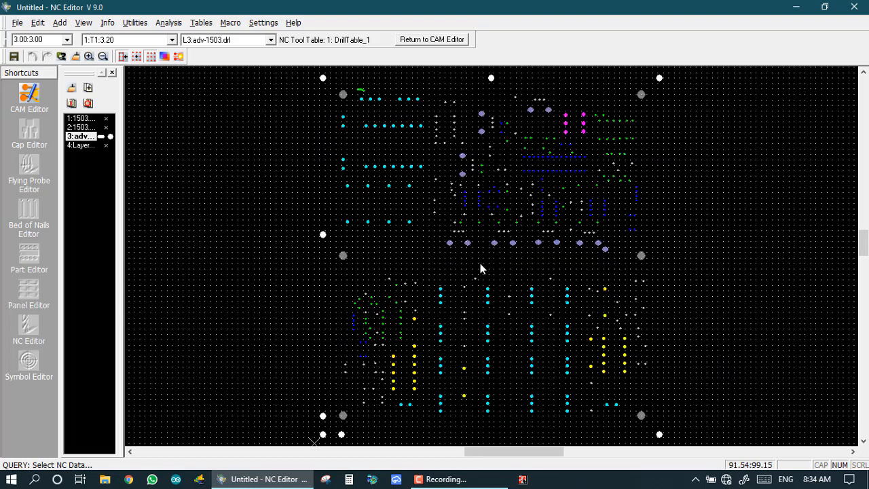
Query the upper-left hole's drill path (tool 9:T9:4.05, 6 hits, 668.75 length), then close it.
click(108, 23)
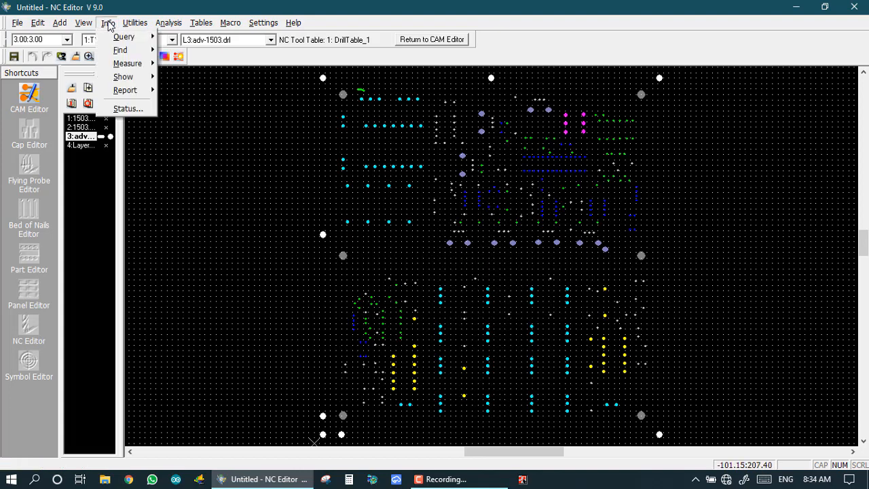
mouse_move(119, 38)
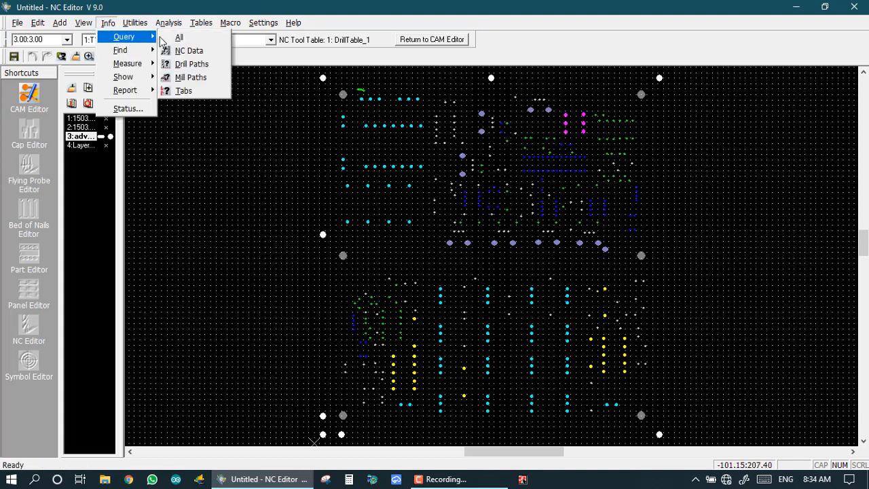
click(192, 71)
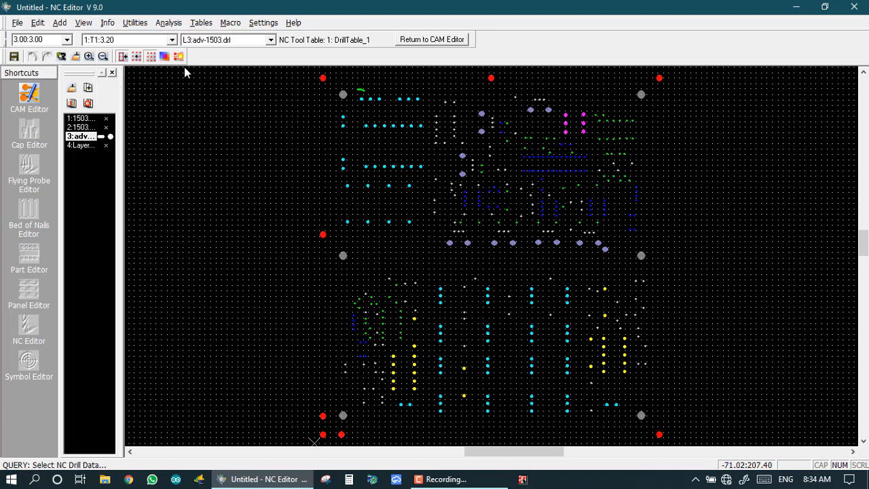
click(343, 95)
click(343, 96)
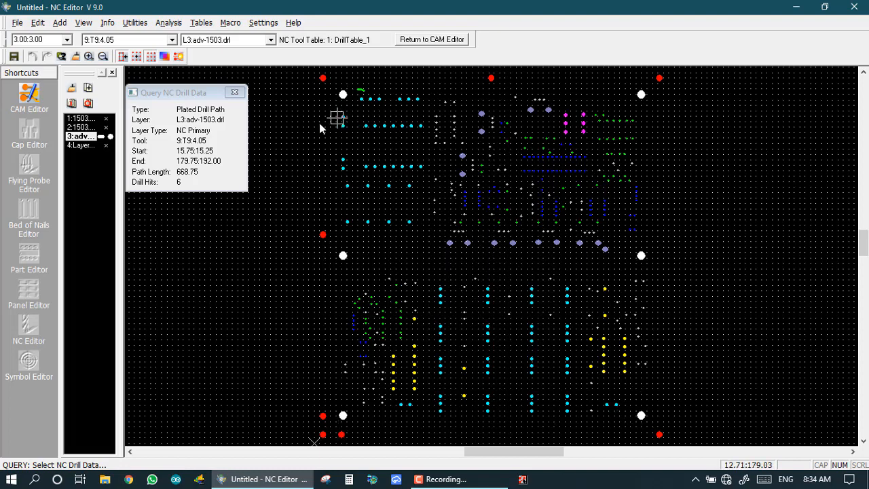
click(234, 93)
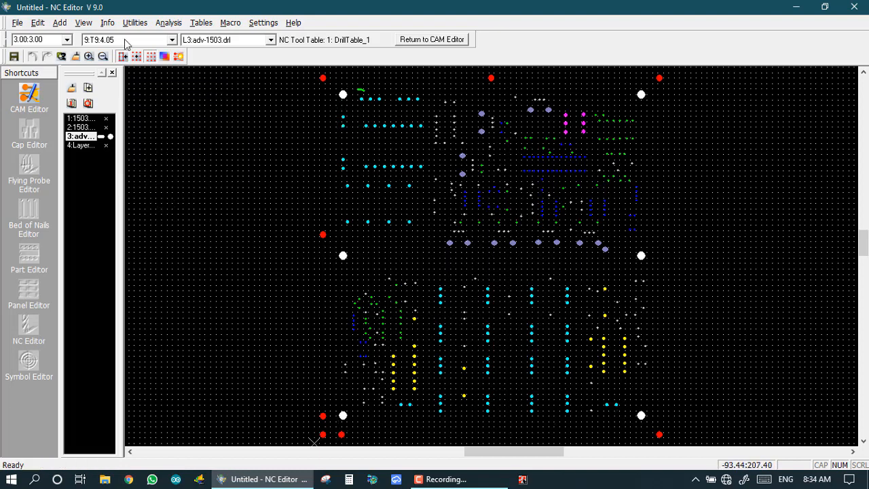
click(107, 22)
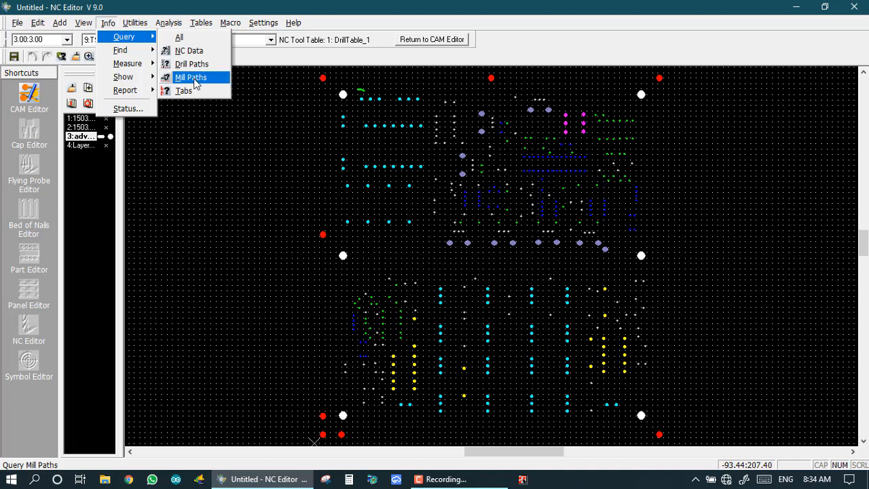
Dismiss an empty NC data query, then switch to Layer_4 and zoom in.
click(194, 80)
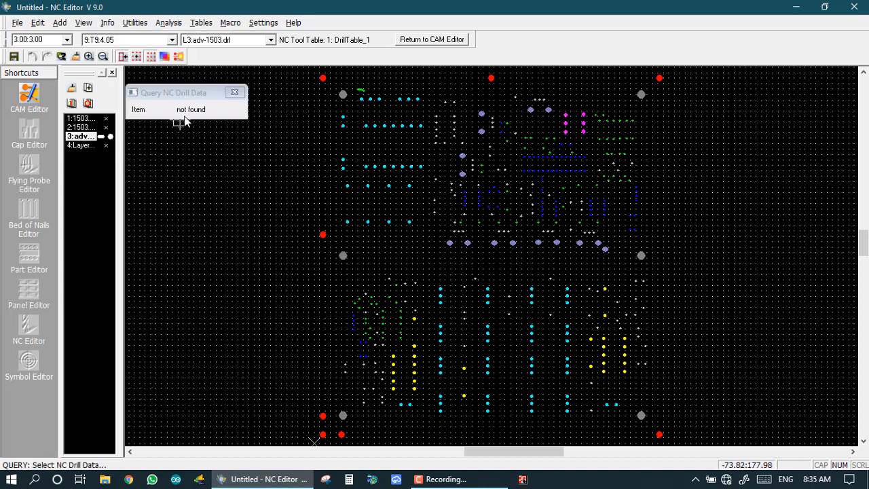
click(234, 94)
click(82, 145)
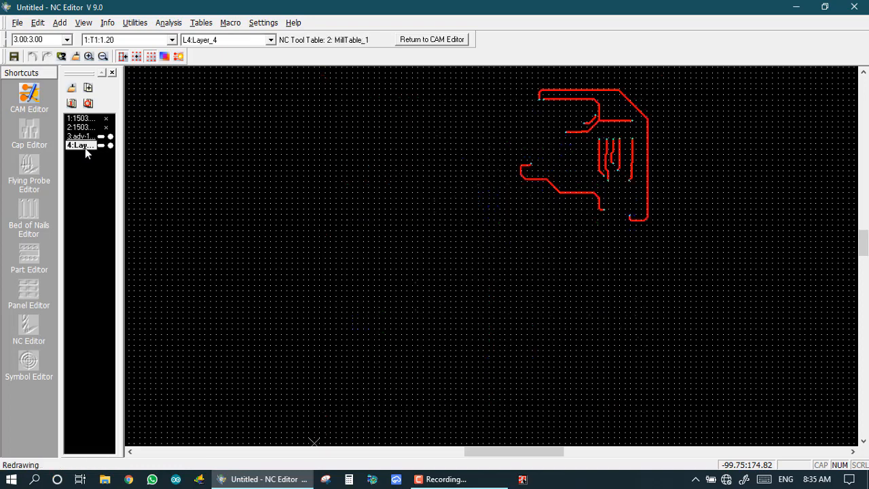
scroll(569, 118, up, 3)
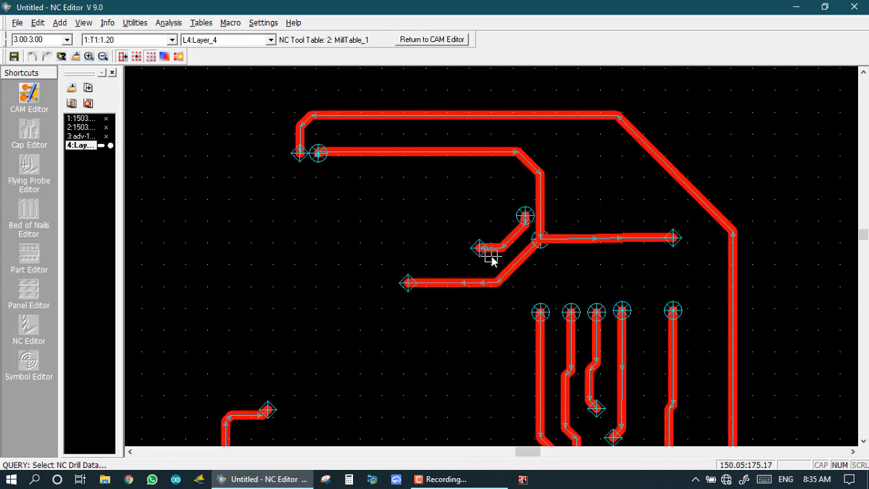
scroll(486, 256, down, 2)
scroll(486, 261, up, 1)
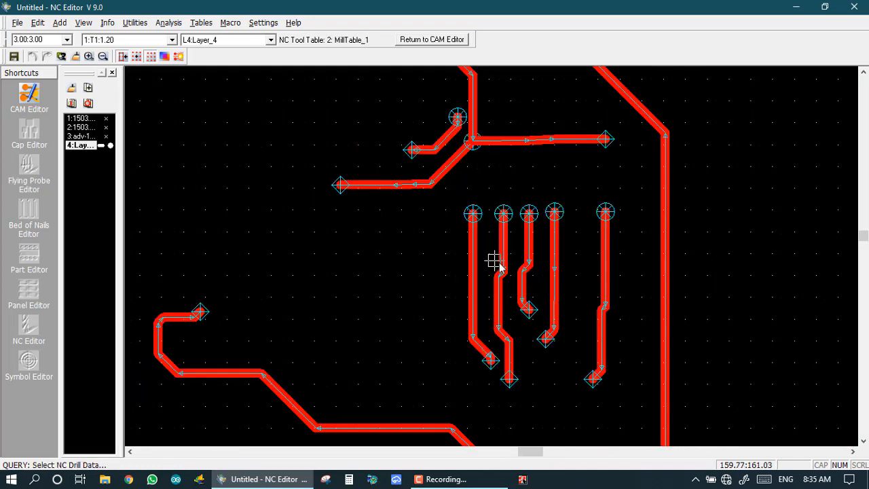
Query two Layer_4 mill paths (tool T1 1.20, 68.128816 length), closing each readout.
click(108, 23)
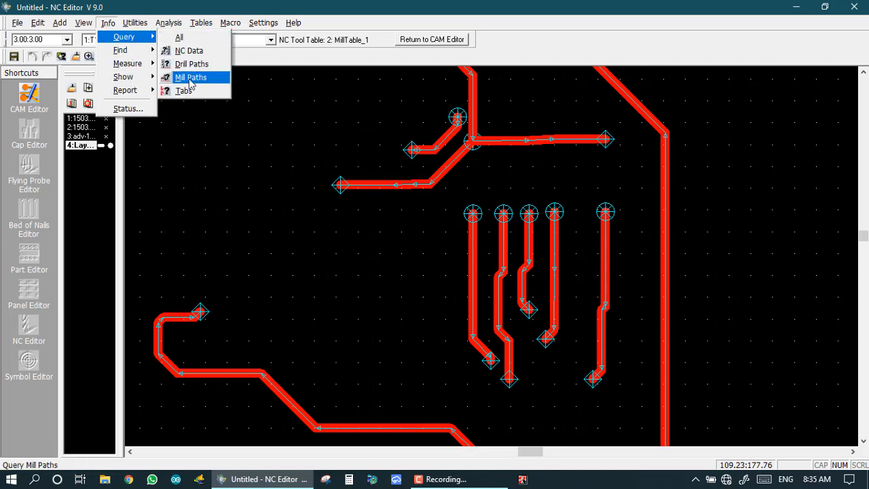
click(192, 77)
click(473, 277)
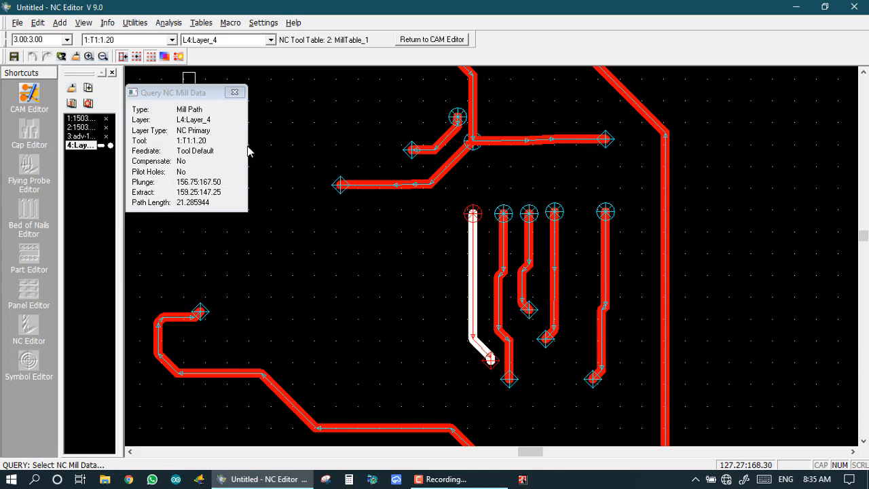
click(234, 92)
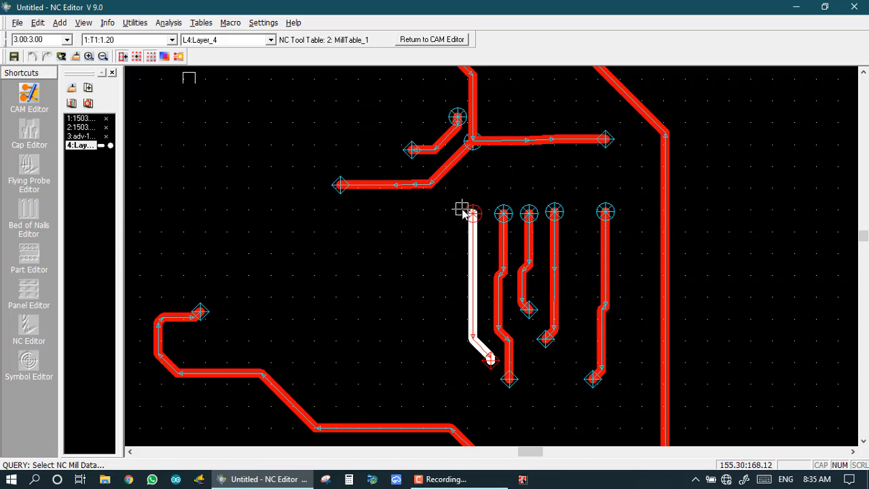
scroll(462, 211, down, 3)
scroll(482, 278, up, 2)
click(501, 233)
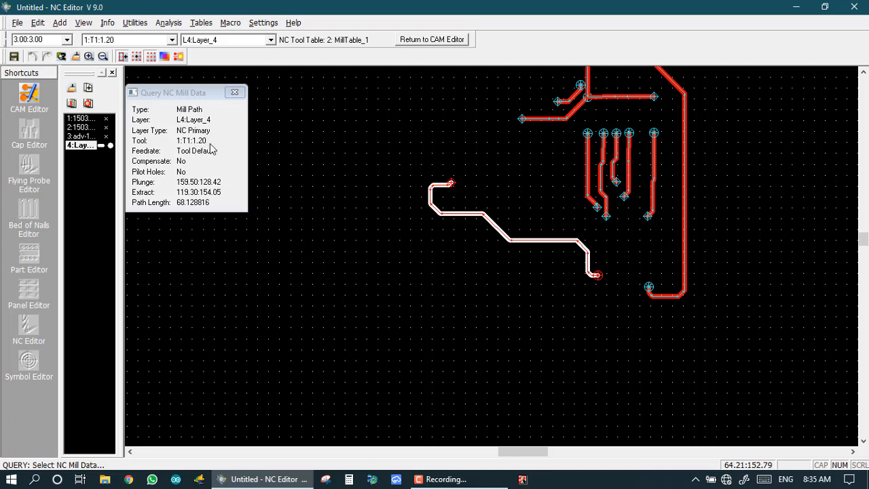
click(235, 93)
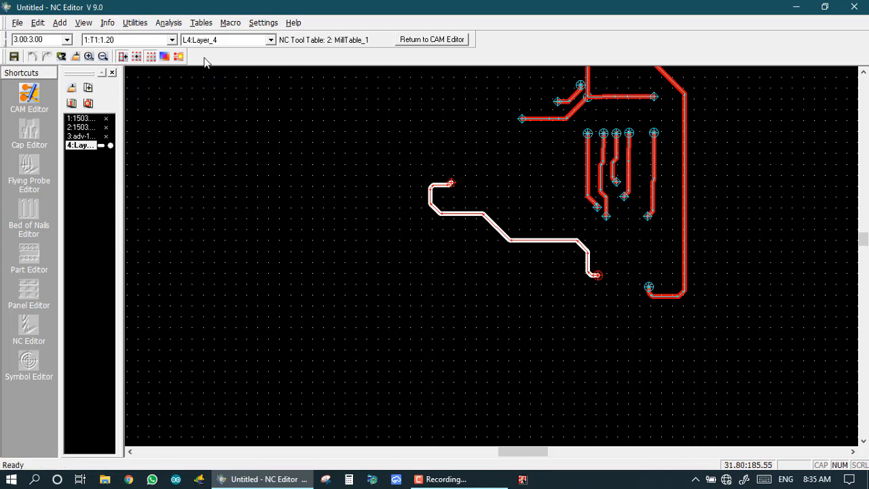
Fit the design and check Layer_4 for tabs, confirming none are used.
key(Home)
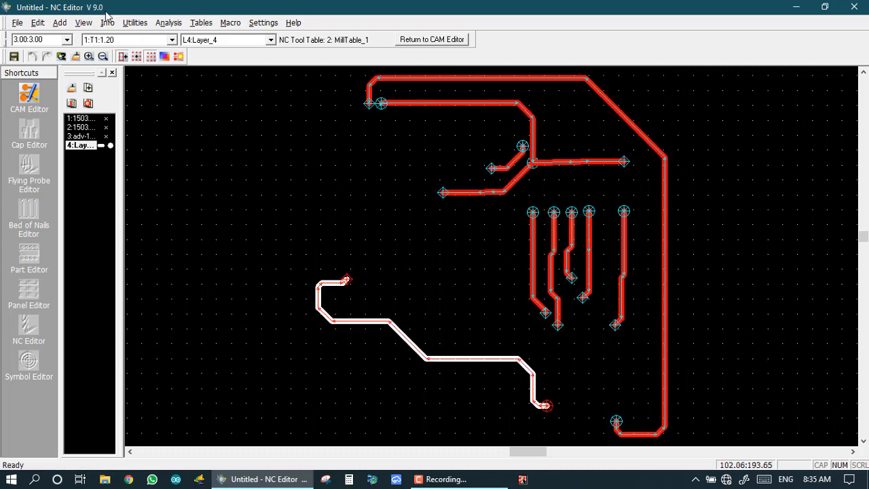
click(107, 22)
mouse_move(130, 41)
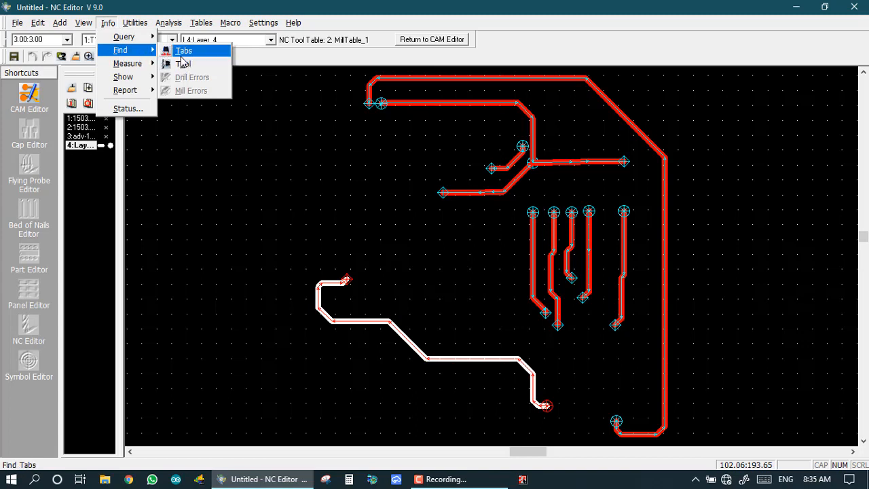
click(182, 51)
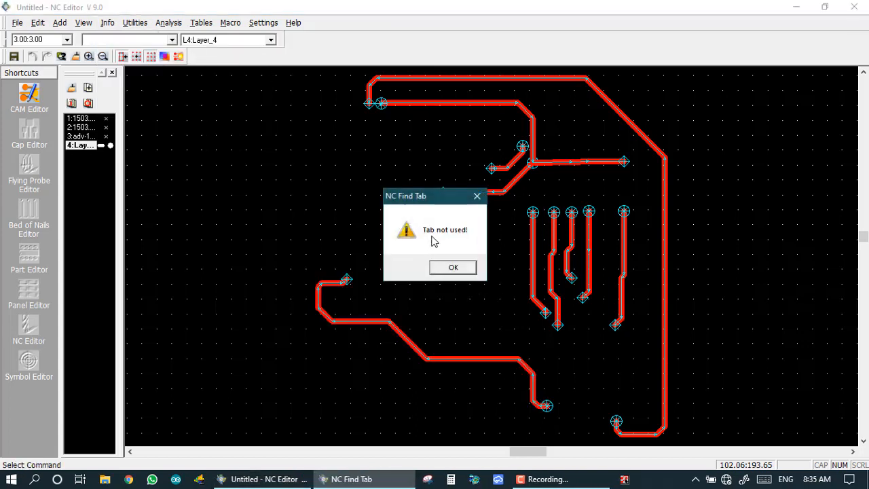
click(454, 267)
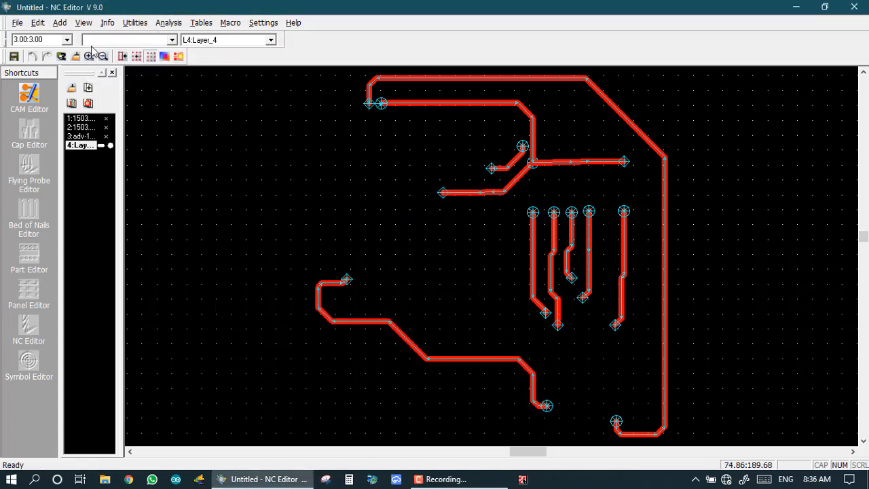
Use the Find Tool on mill tool 2:T2:1.50 and confirm it is unused.
click(108, 23)
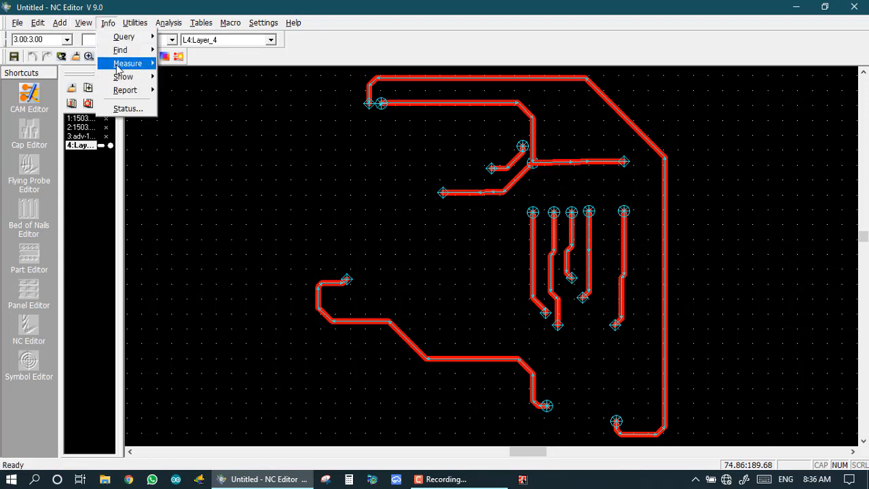
mouse_move(125, 54)
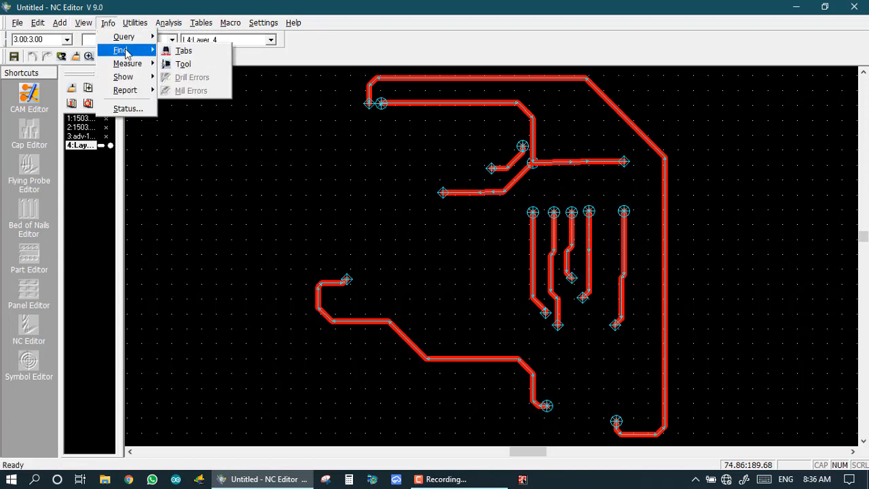
click(179, 64)
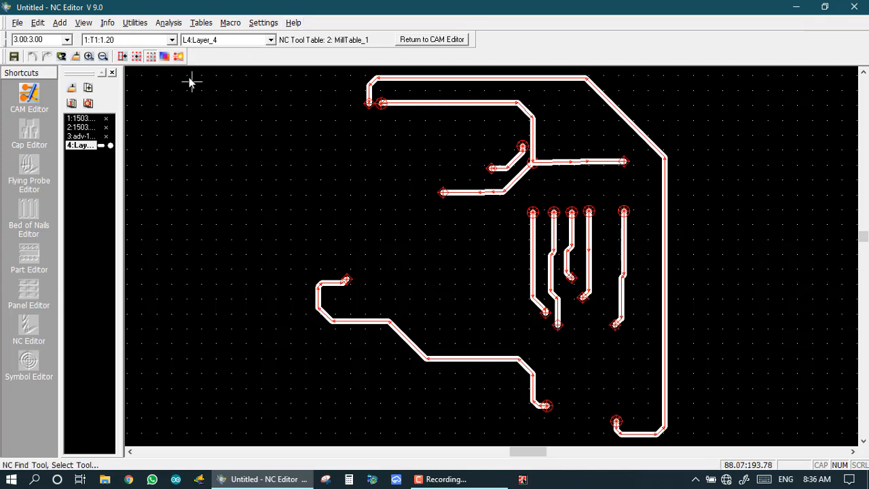
click(172, 39)
click(112, 52)
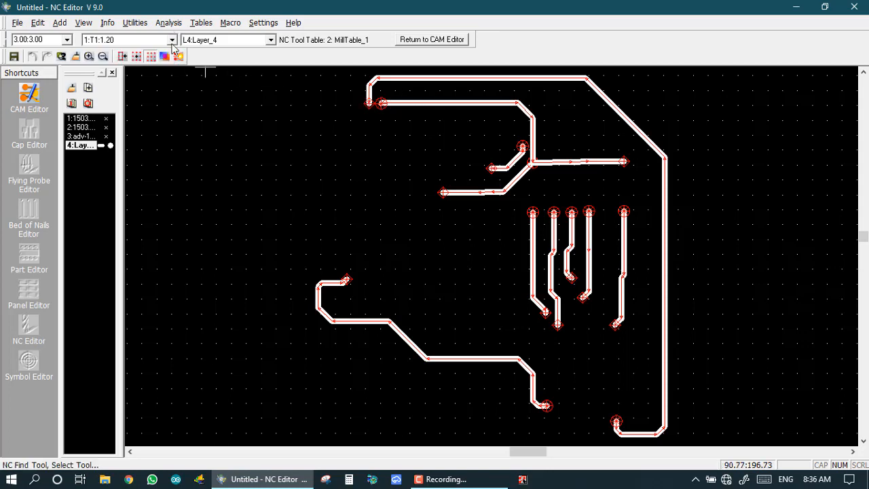
click(172, 40)
click(108, 59)
click(109, 59)
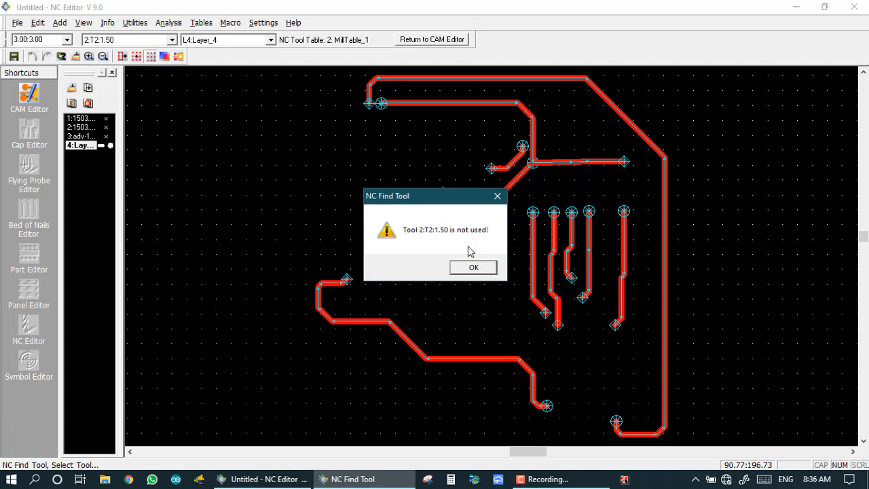
click(473, 267)
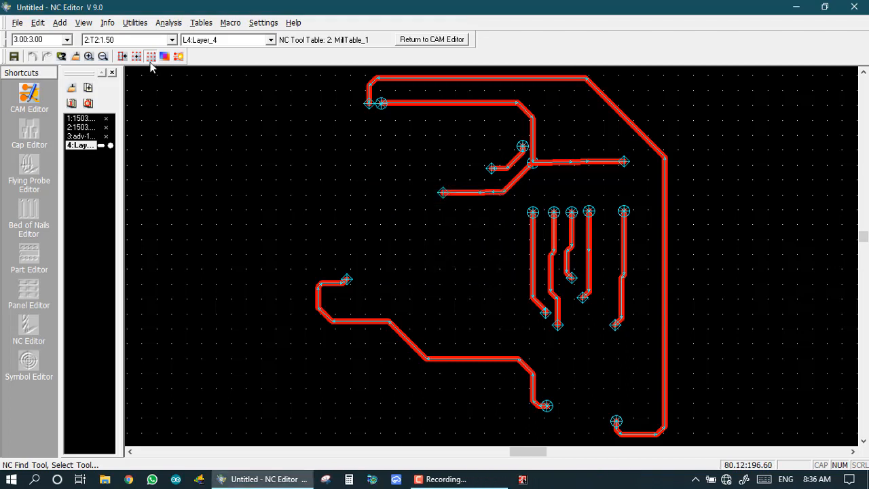
Confirm tool 3:T3:2.00 is unused and highlight the paths cut by tool 1:T1:1.20.
click(172, 39)
click(102, 68)
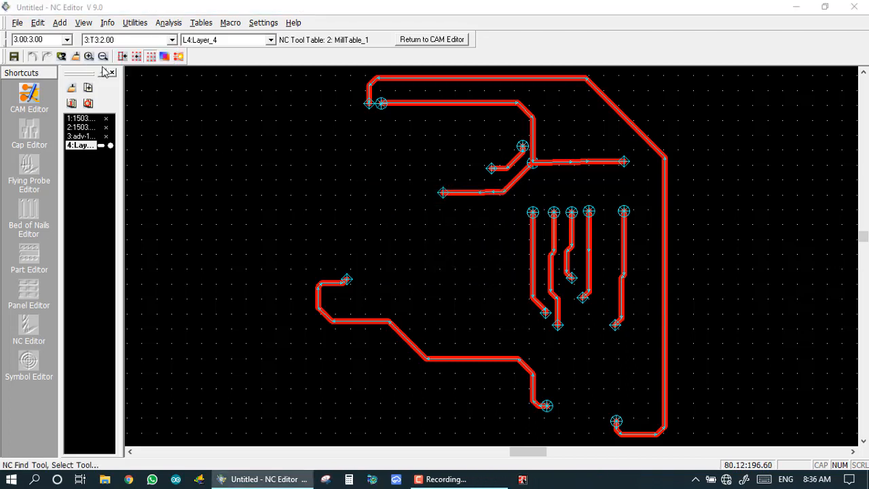
click(468, 267)
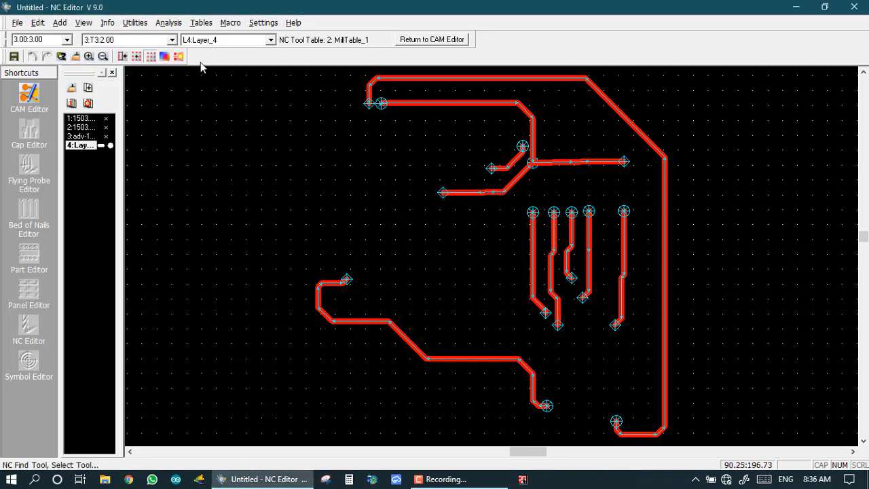
click(172, 40)
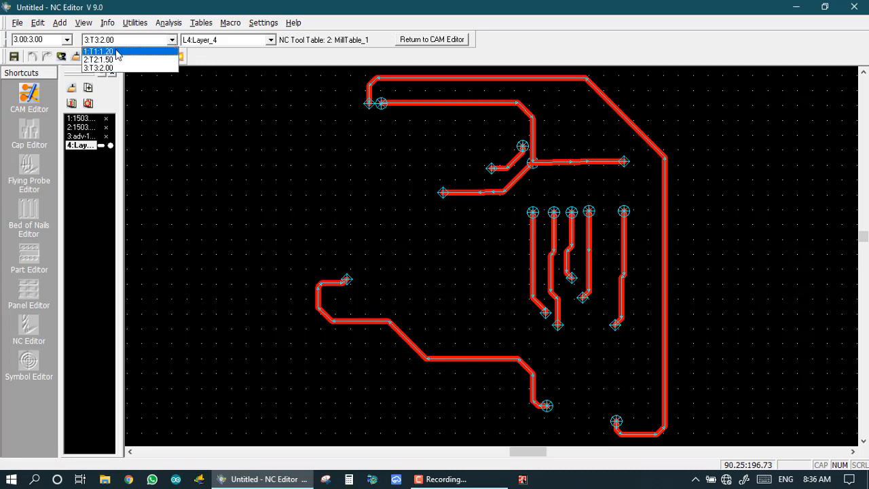
click(115, 53)
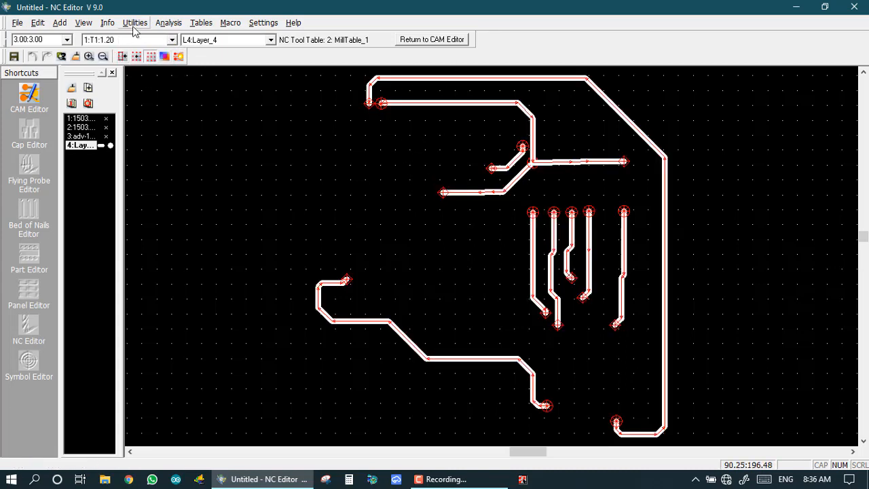
Turn off the NC tool-path outline display so Layer_4 shows solid red traces and pads.
click(107, 22)
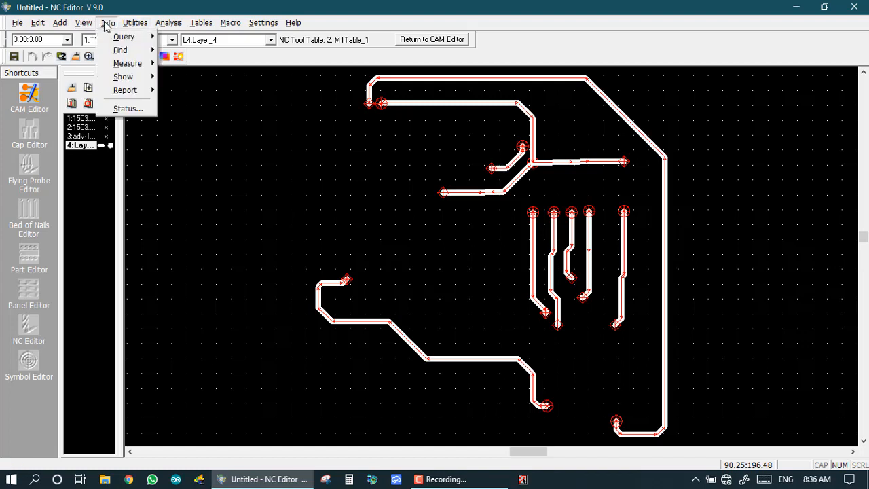
mouse_move(121, 52)
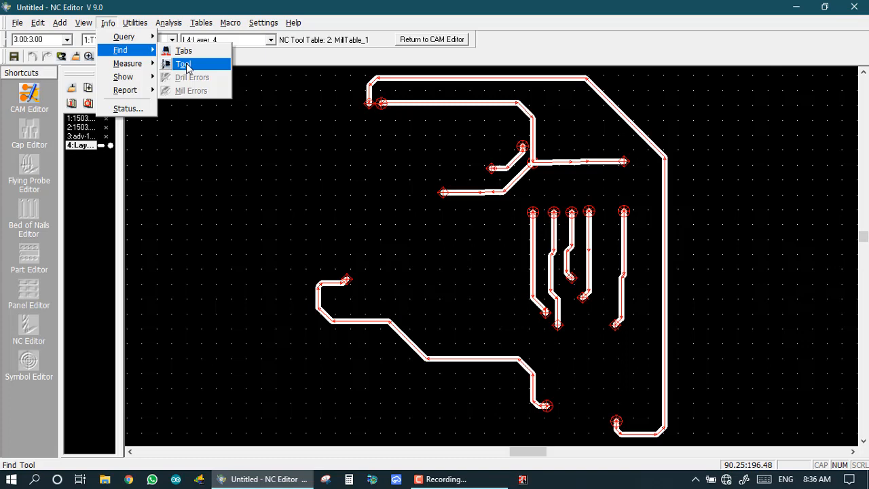
click(190, 65)
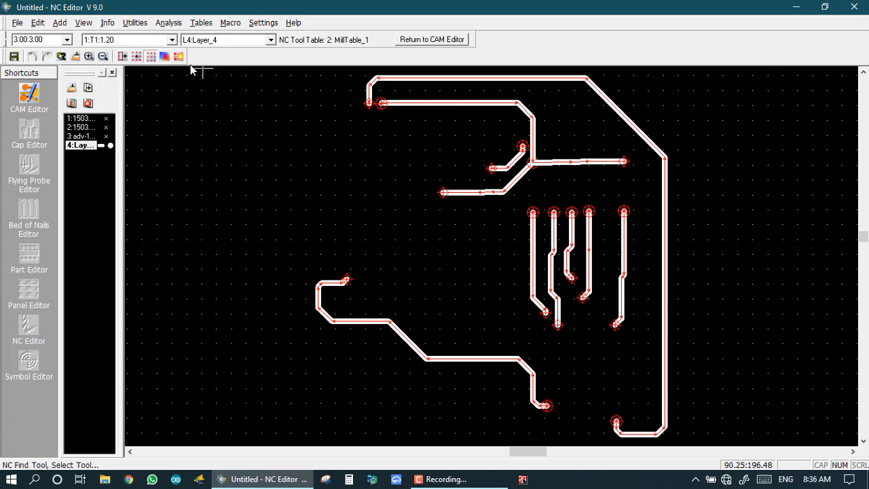
click(144, 39)
click(92, 26)
mouse_move(107, 22)
mouse_move(126, 50)
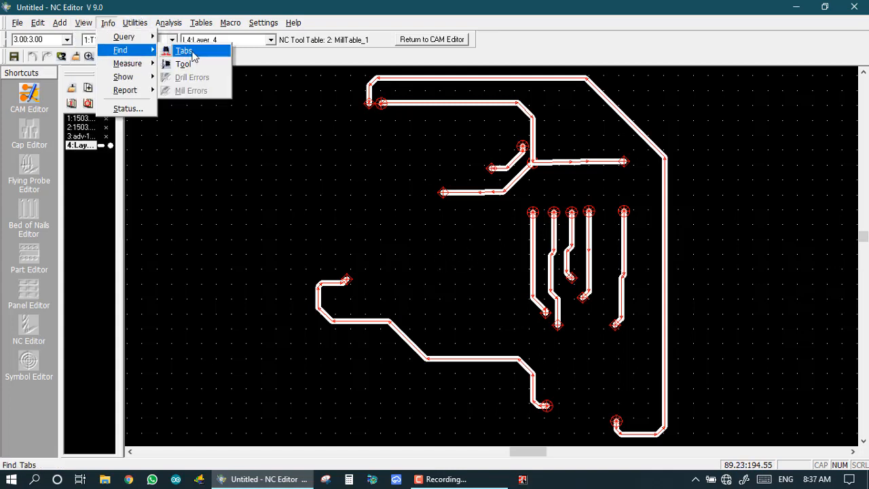
click(286, 199)
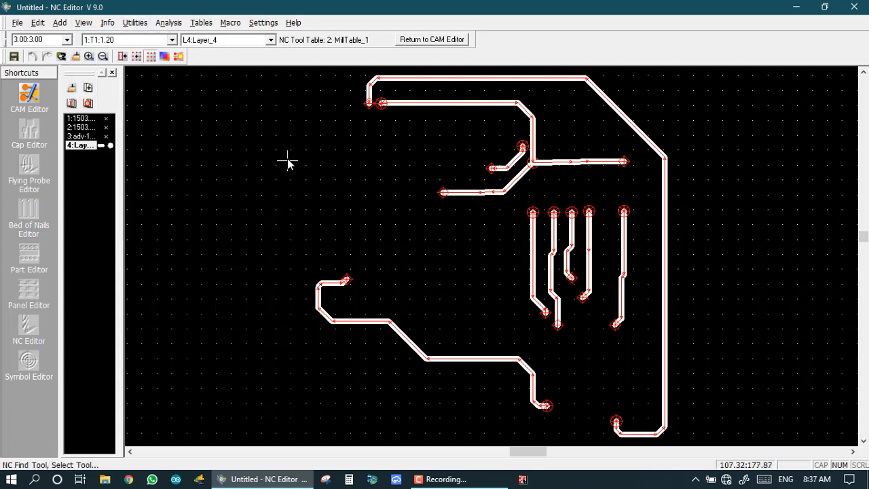
click(417, 44)
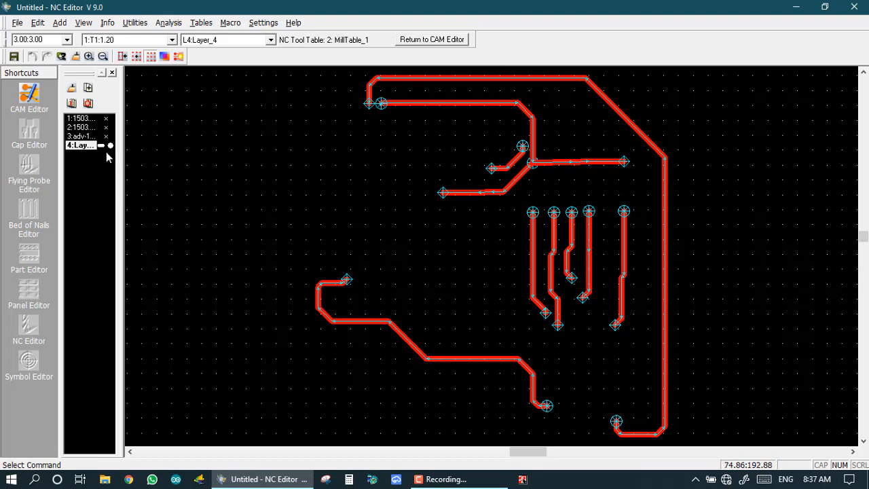
Make adv-1503.drl the active drill layer and start a Point-Point distance measurement.
click(82, 137)
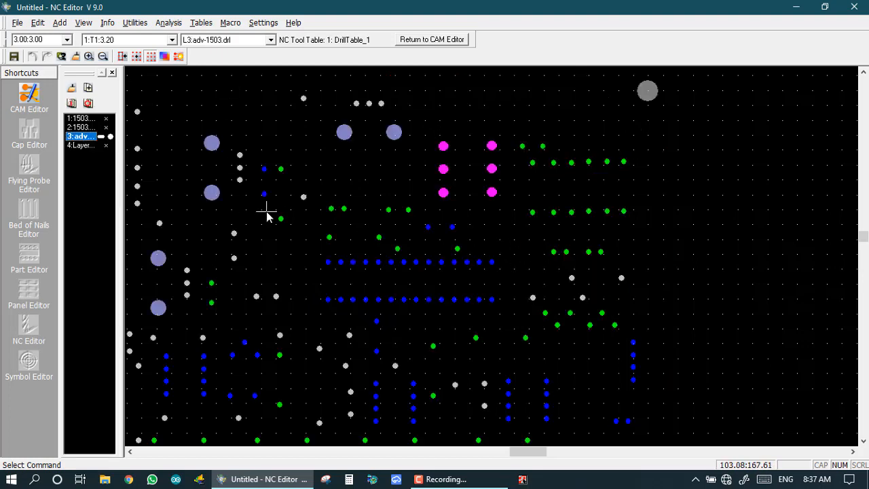
click(107, 22)
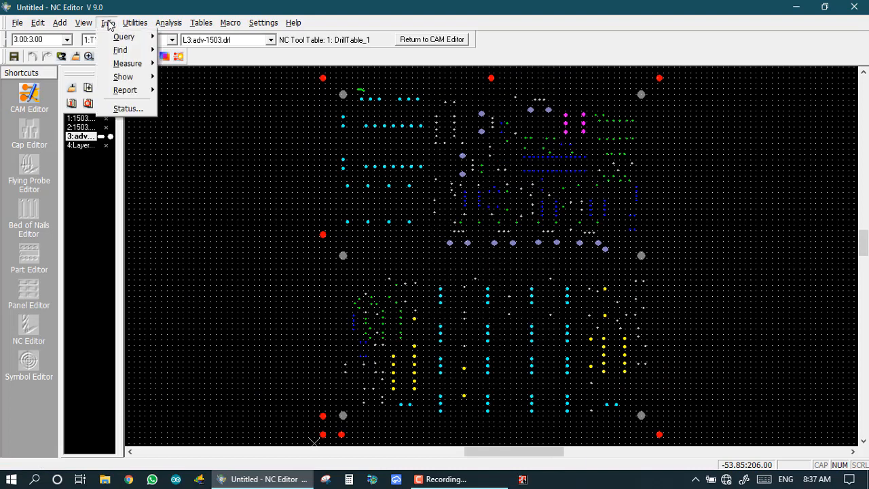
mouse_move(116, 66)
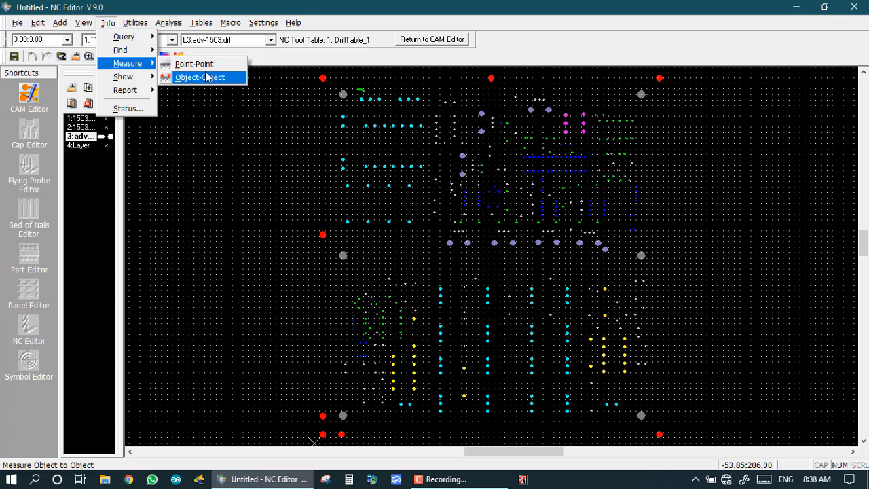
click(205, 65)
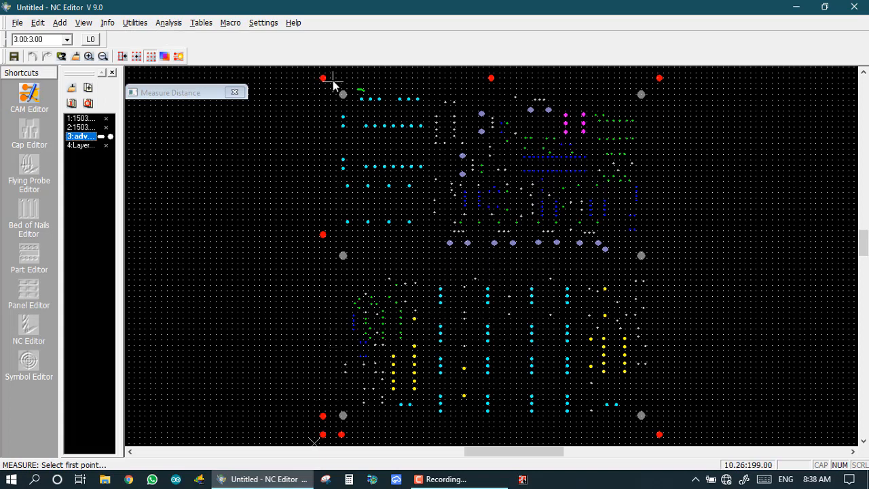
Measure from the upper-left fiducial's top to the lower-left fiducial's bottom: distance 199.23.
scroll(331, 79, up, 3)
scroll(492, 258, down, 1)
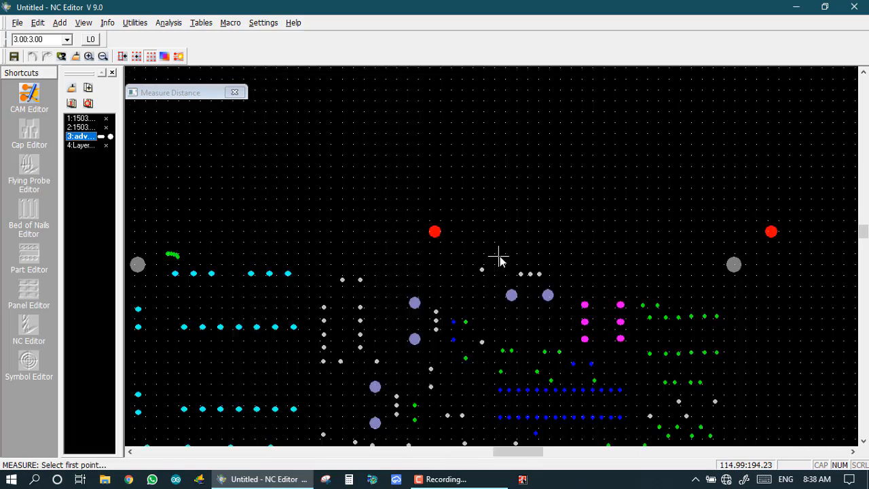
scroll(500, 256, up, 2)
scroll(520, 252, down, 4)
scroll(491, 251, up, 1)
scroll(489, 257, up, 5)
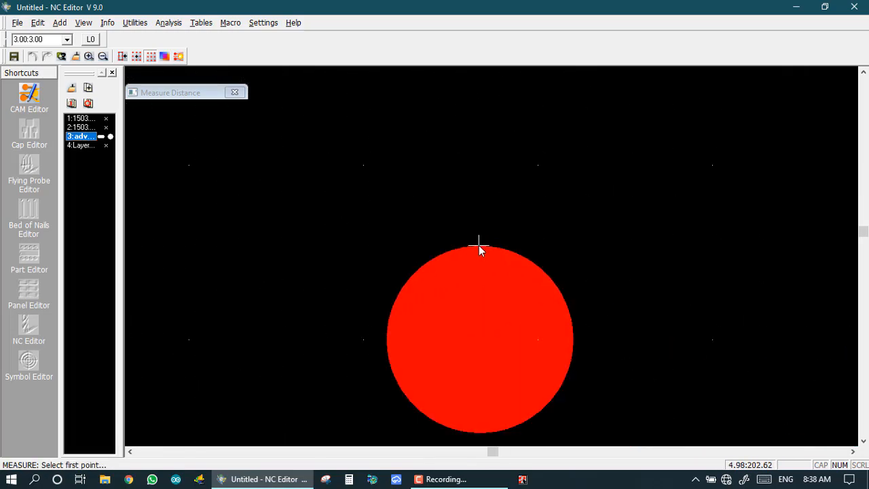
click(478, 248)
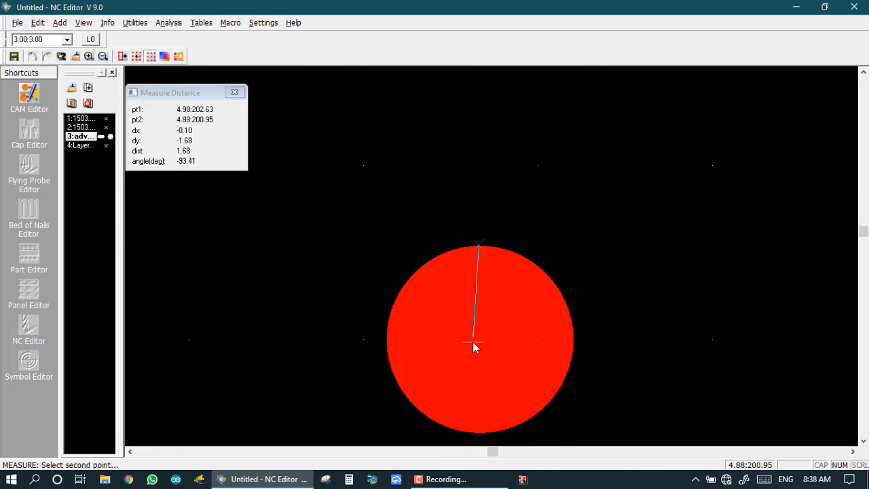
scroll(493, 262, down, 2)
scroll(493, 262, down, 5)
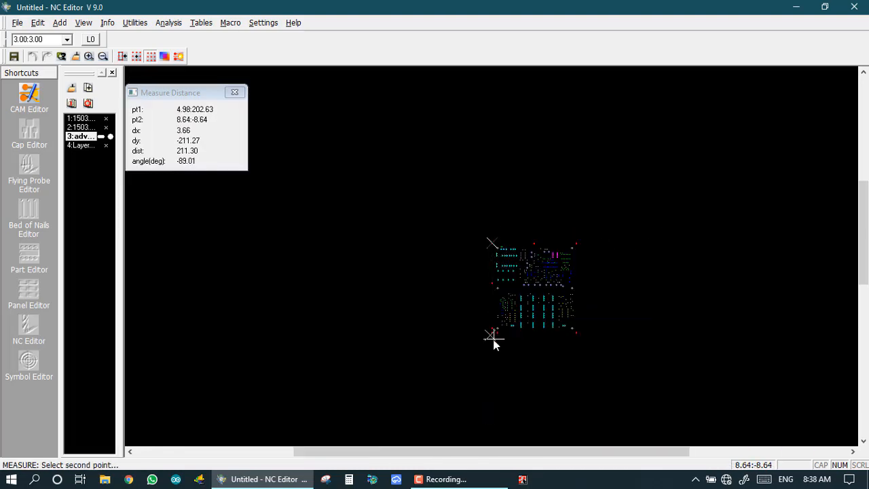
scroll(493, 253, up, 3)
scroll(492, 251, up, 5)
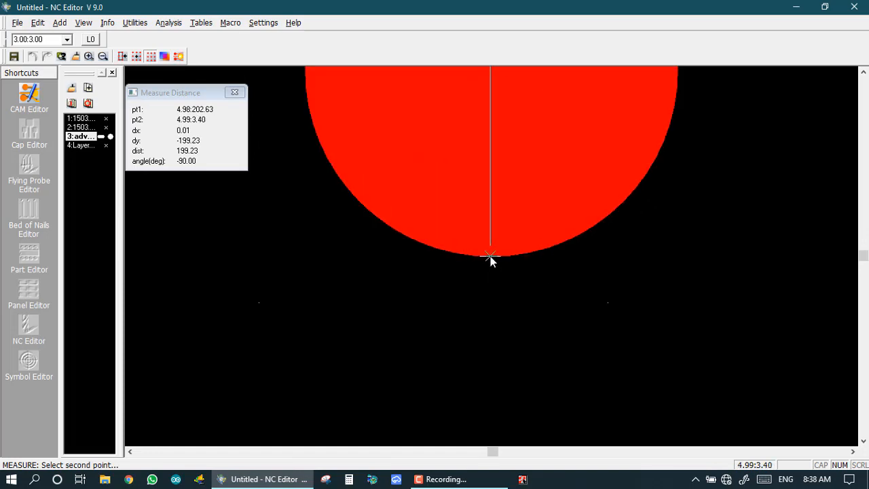
click(491, 256)
Return to the full-board view and close the Measure Distance readout.
key(Home)
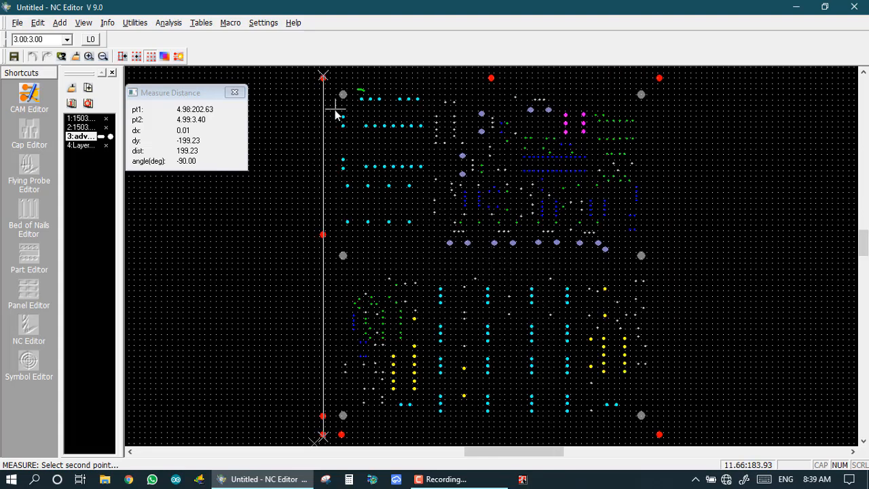
scroll(320, 79, up, 1)
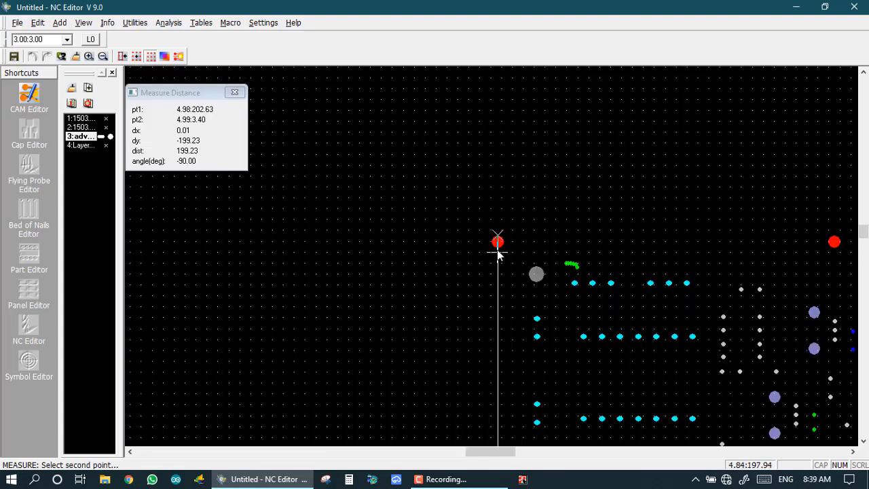
scroll(571, 286, up, 5)
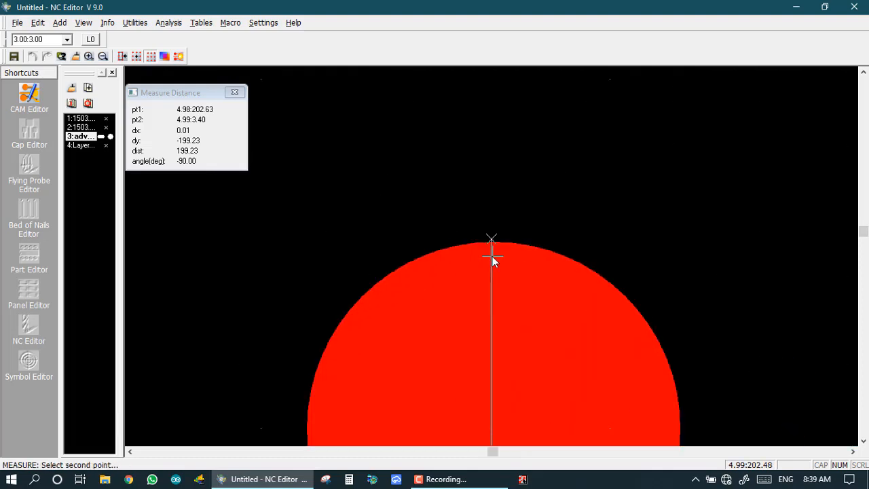
scroll(492, 258, down, 2)
scroll(492, 285, up, 2)
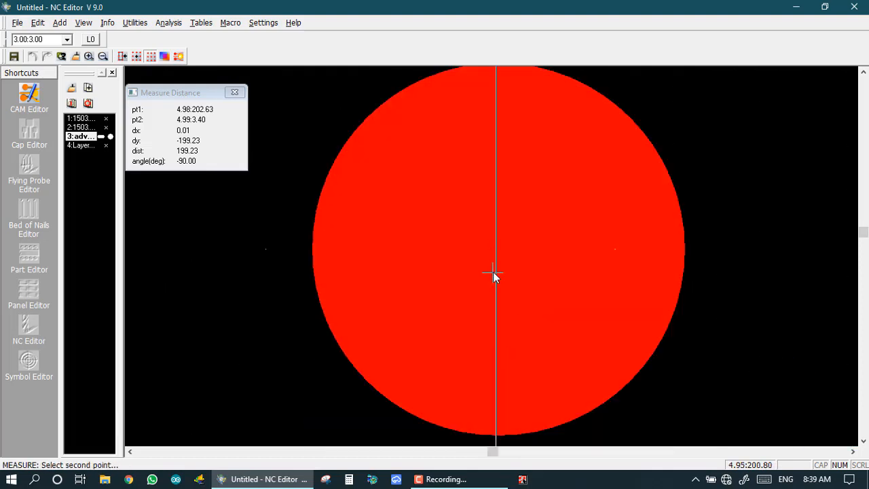
scroll(493, 271, down, 8)
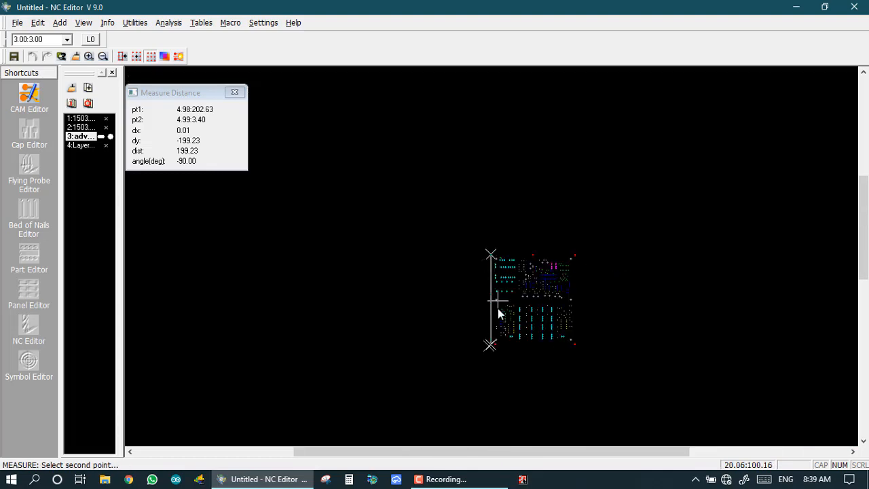
scroll(498, 258, up, 8)
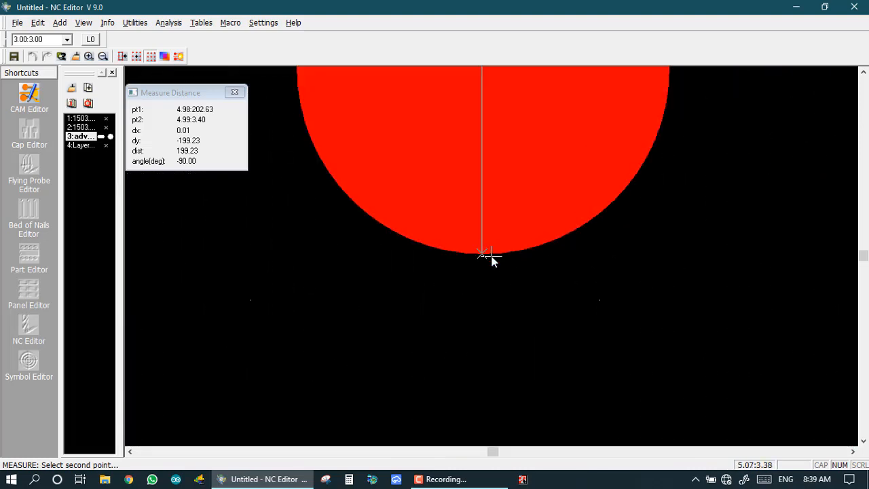
scroll(493, 258, down, 2)
scroll(493, 258, up, 1)
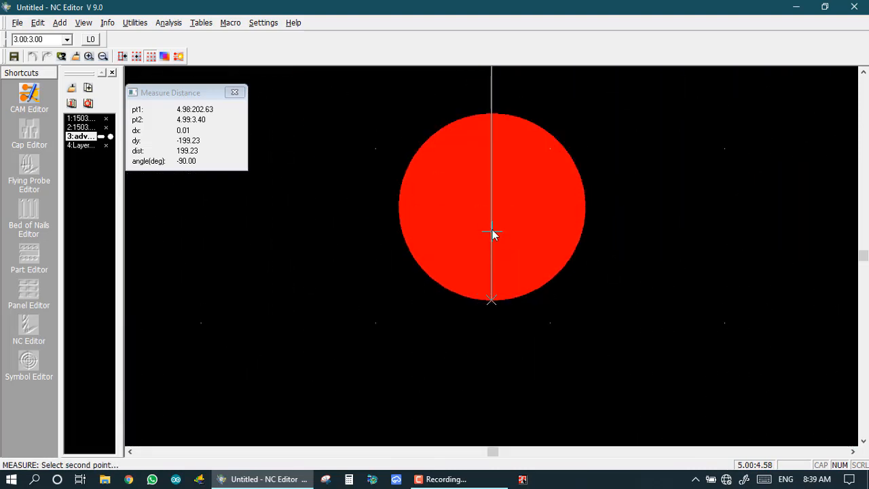
scroll(493, 231, down, 5)
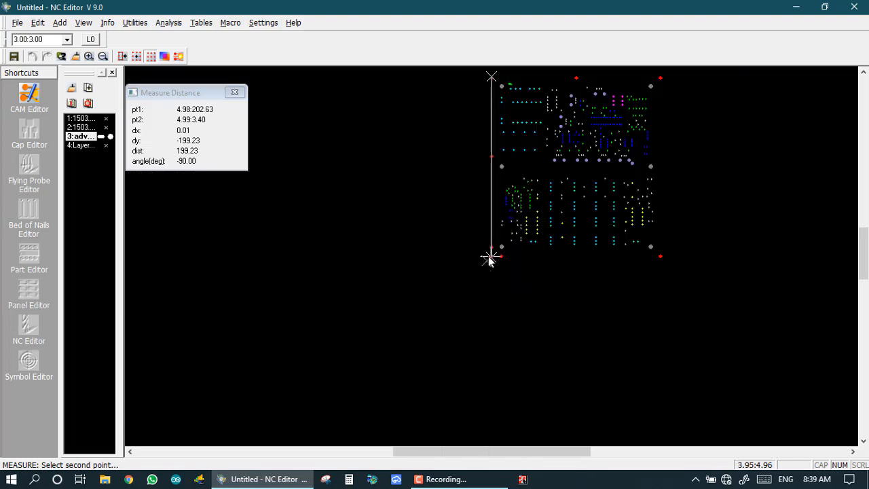
scroll(491, 251, up, 4)
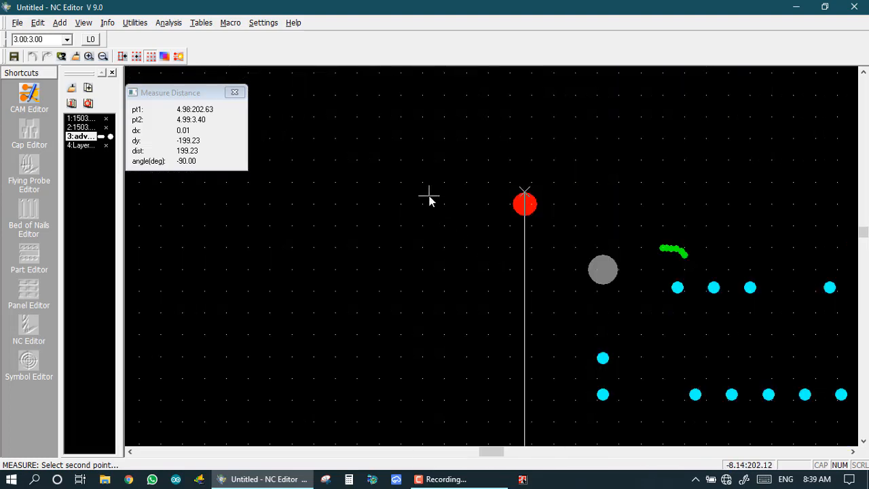
click(235, 93)
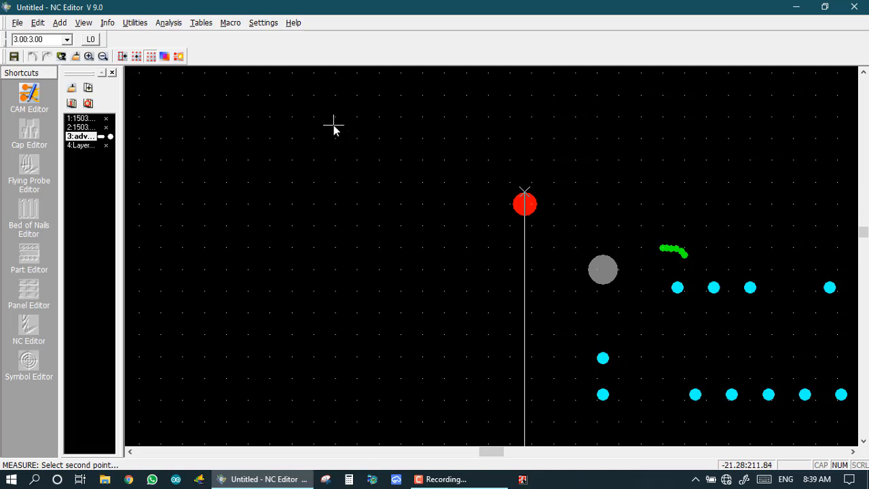
Measure object-to-object between the two left-edge fiducial holes, giving dist 192.80 (dx 0.00).
right_click(246, 127)
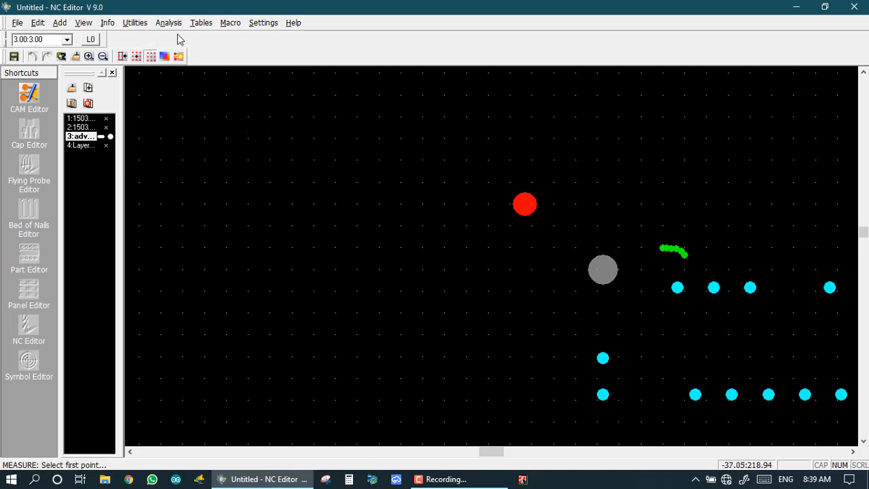
click(108, 23)
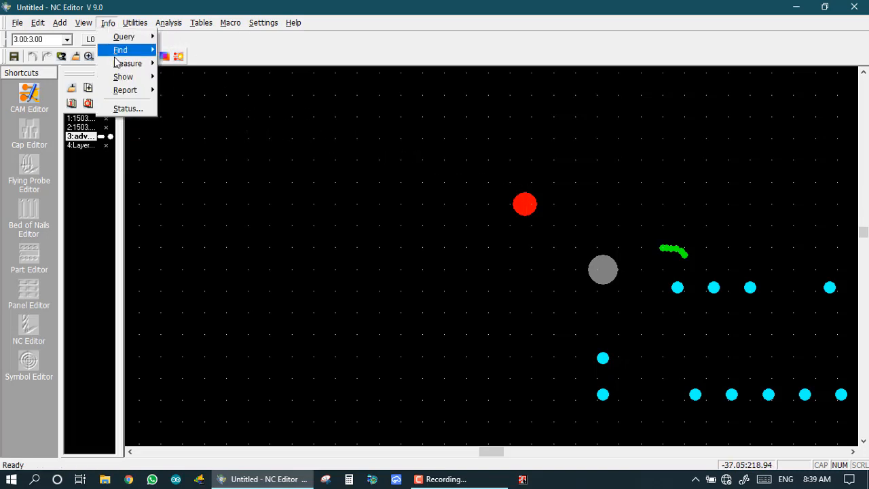
mouse_move(120, 63)
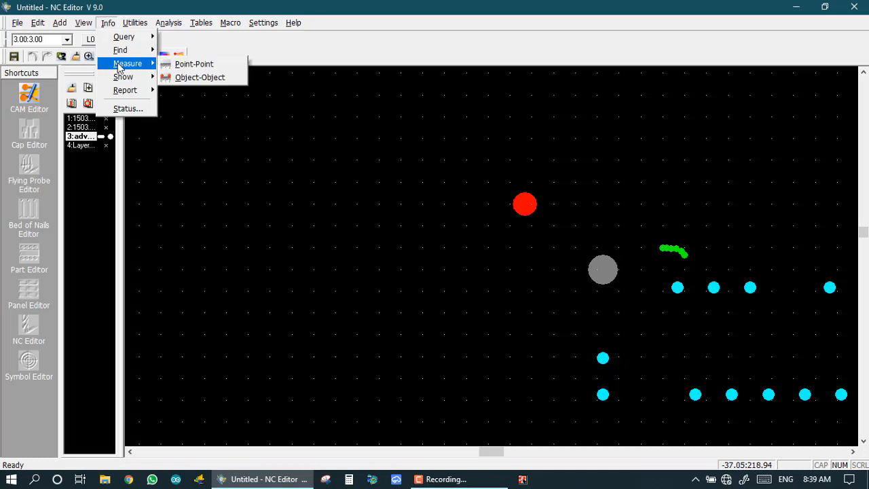
click(197, 77)
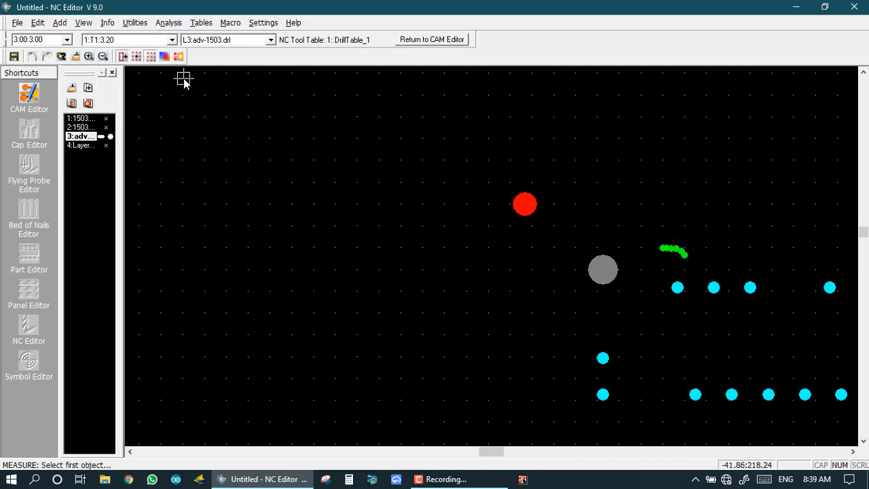
click(527, 208)
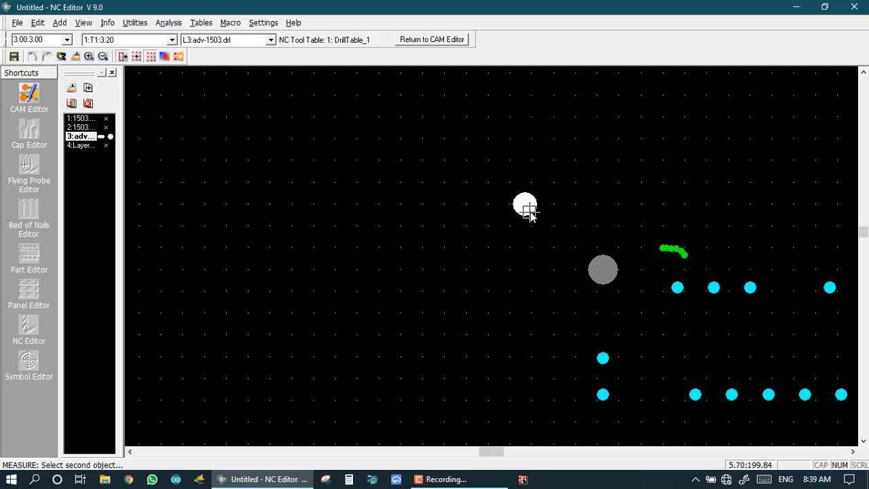
scroll(527, 205, down, 1)
scroll(489, 253, down, 2)
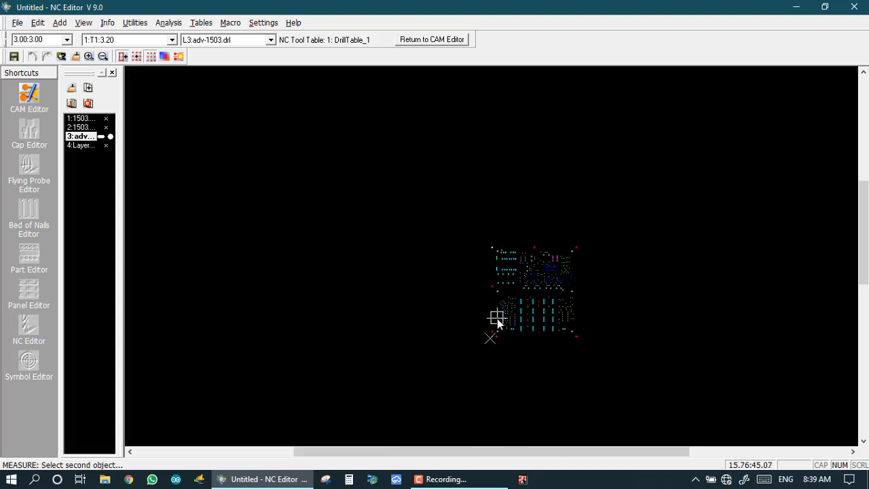
scroll(490, 255, up, 1)
scroll(490, 253, up, 4)
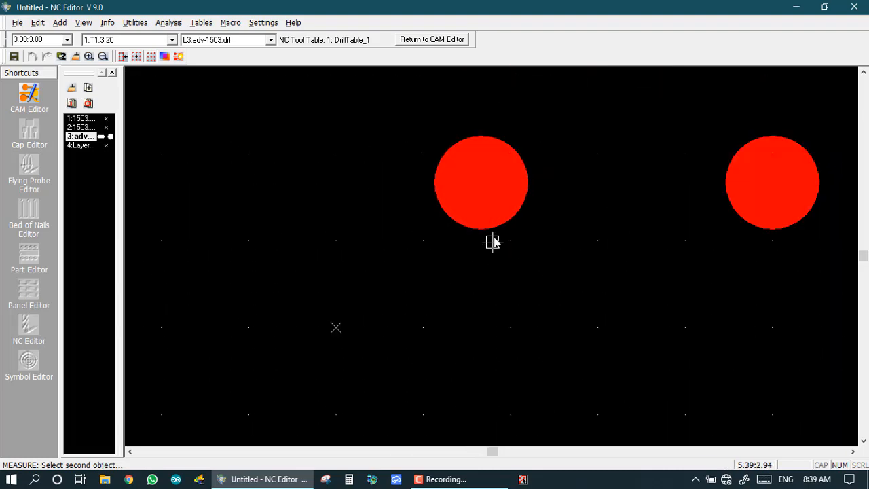
scroll(482, 187, down, 1)
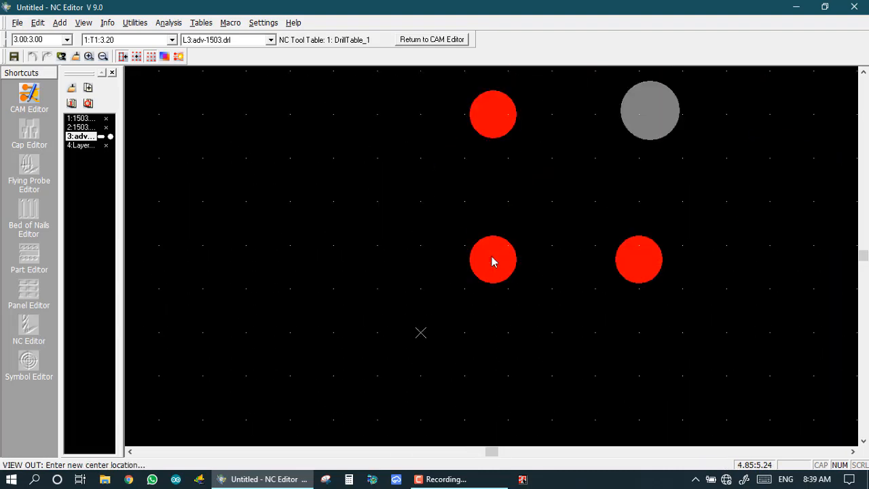
scroll(493, 266, down, 1)
click(493, 254)
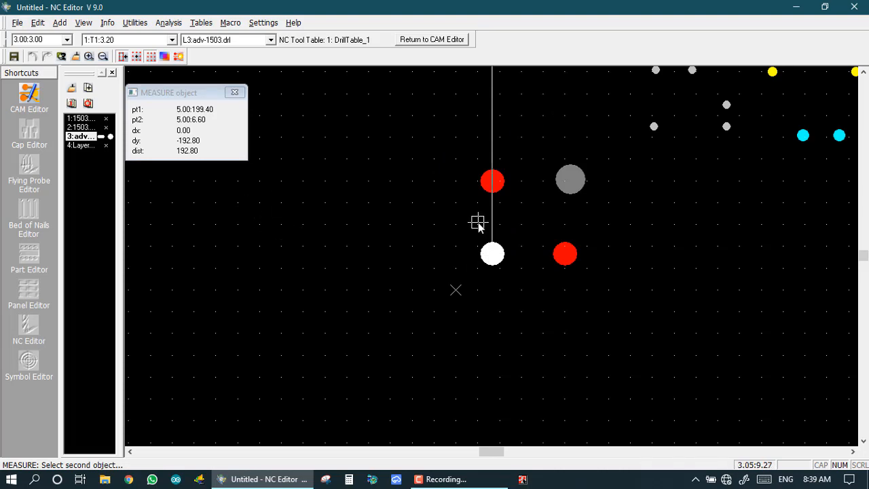
Fit the whole drill board in view and close the MEASURE readout window.
key(Home)
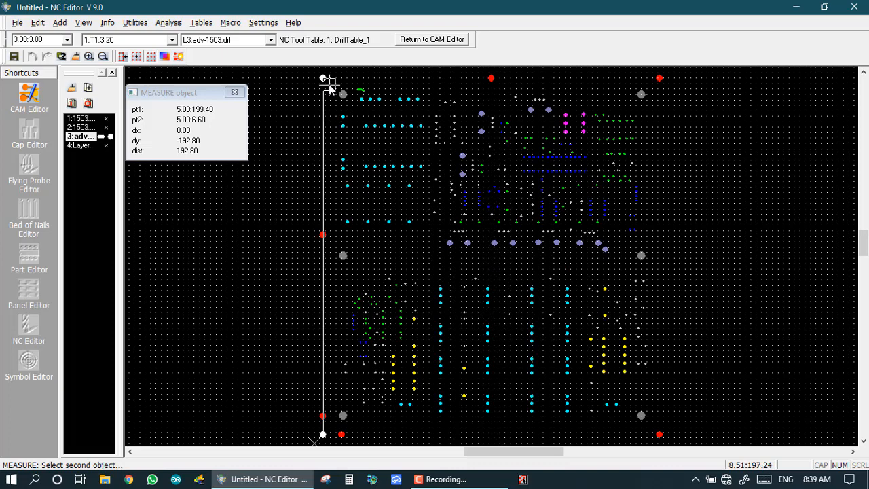
scroll(330, 79, up, 2)
scroll(491, 256, up, 5)
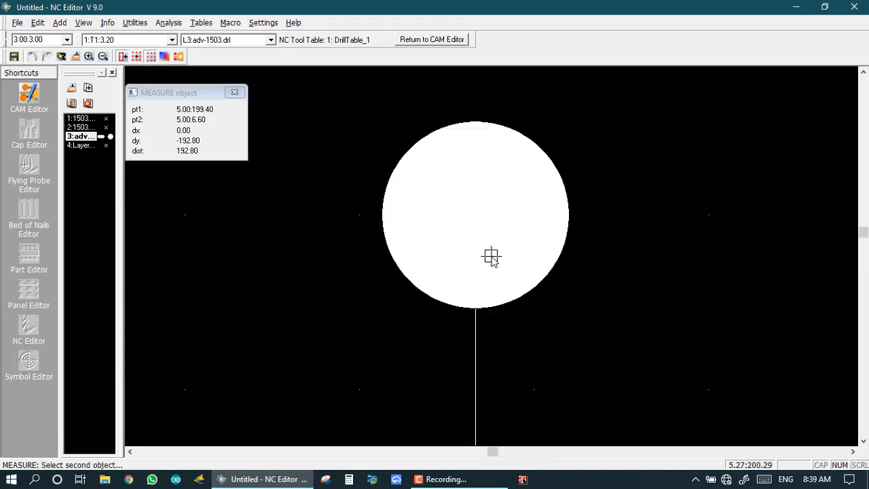
scroll(493, 262, down, 5)
scroll(497, 281, down, 3)
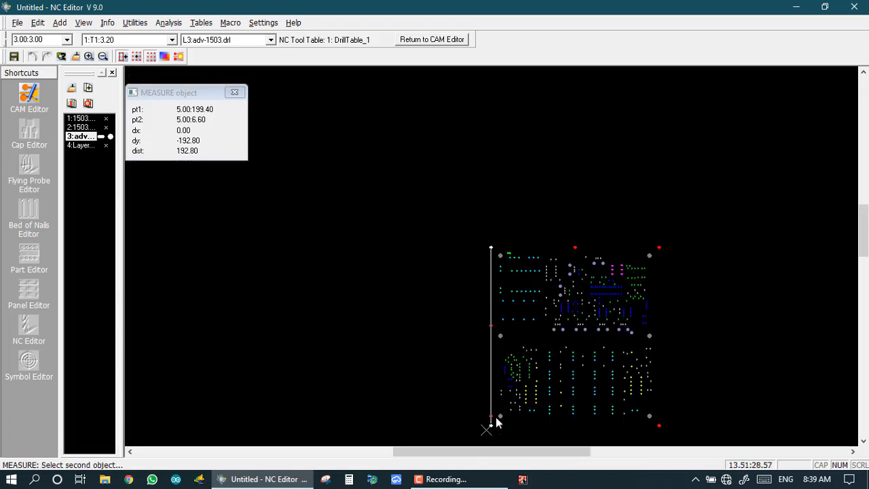
scroll(489, 423, up, 5)
scroll(489, 253, up, 1)
scroll(487, 251, down, 4)
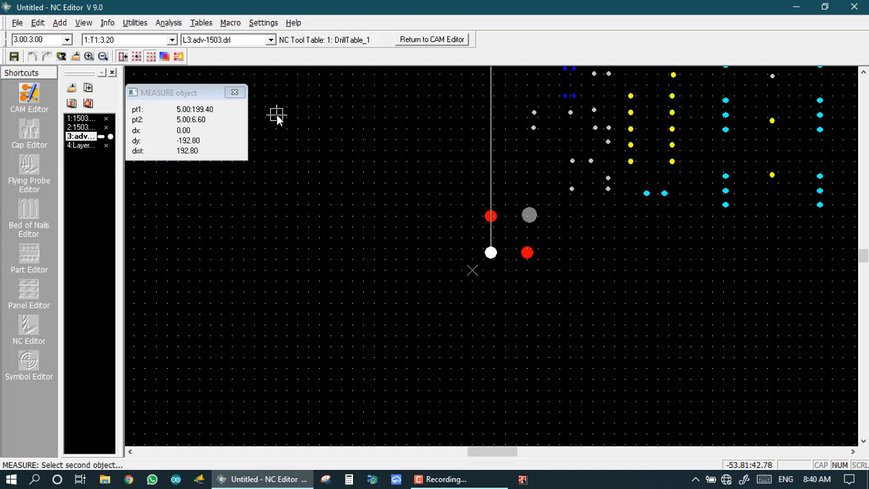
click(239, 94)
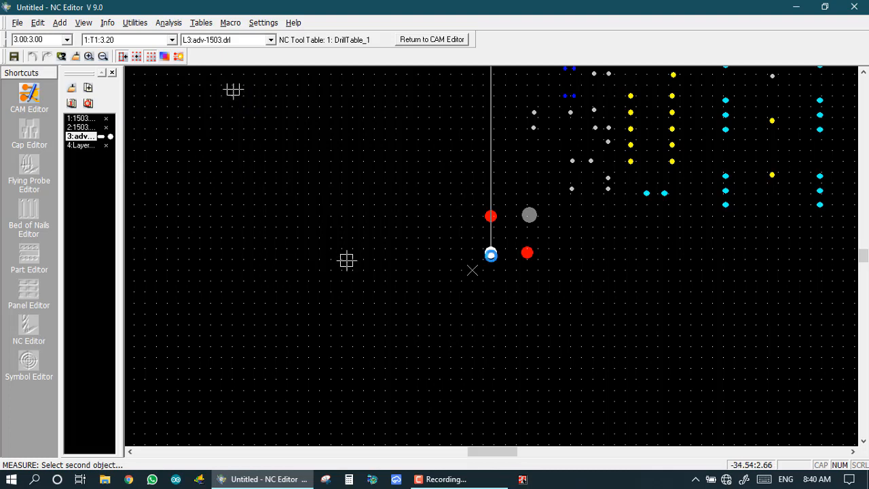
End measuring, fit the whole board in view, and open the machine park location settings.
key(Home)
right_click(489, 254)
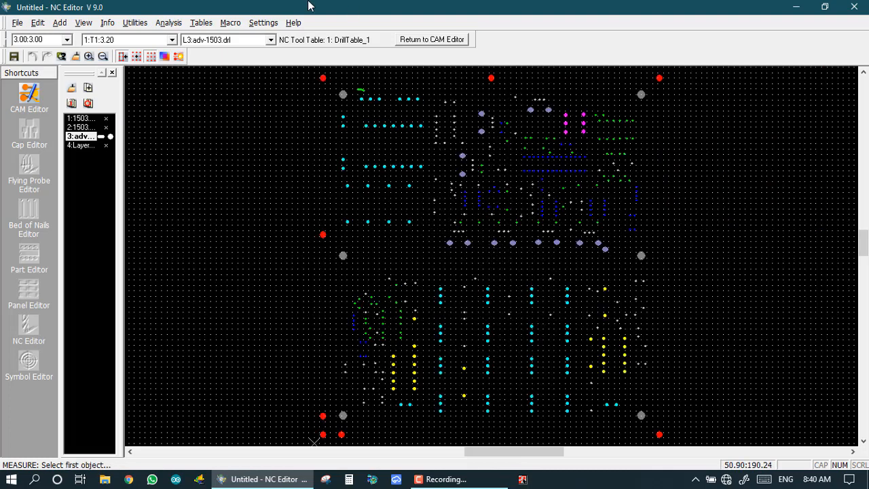
click(105, 25)
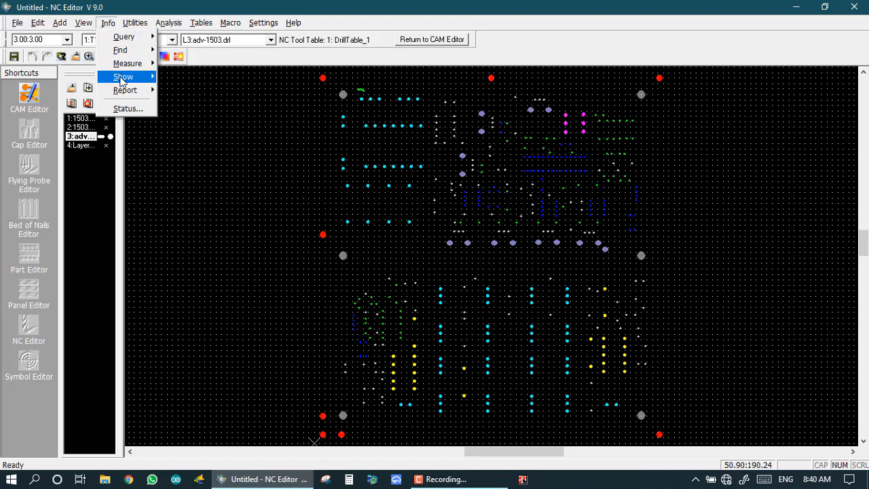
mouse_move(122, 80)
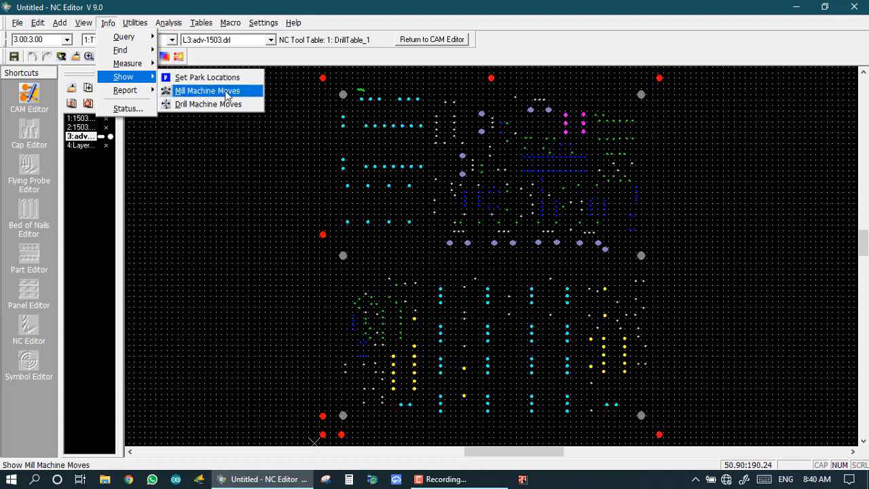
click(193, 77)
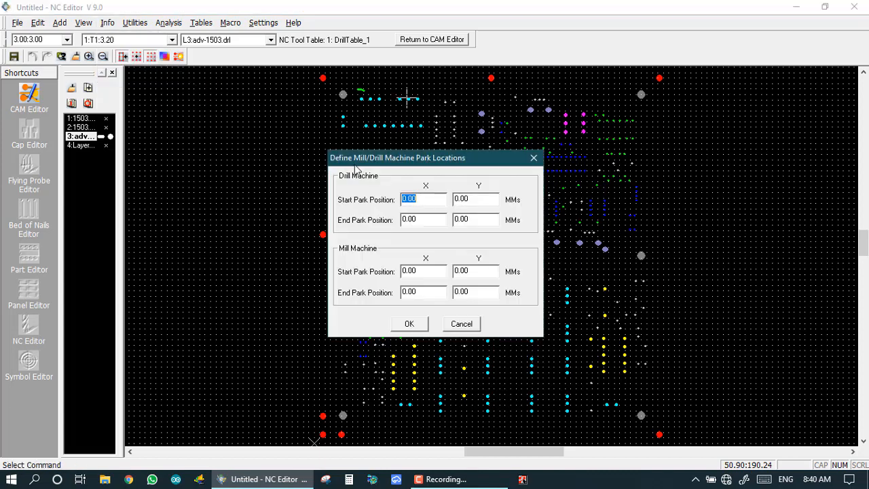
Move the Park Locations dialog to the top of the screen, positions all 0.00 MMs.
drag(360, 161, 341, 39)
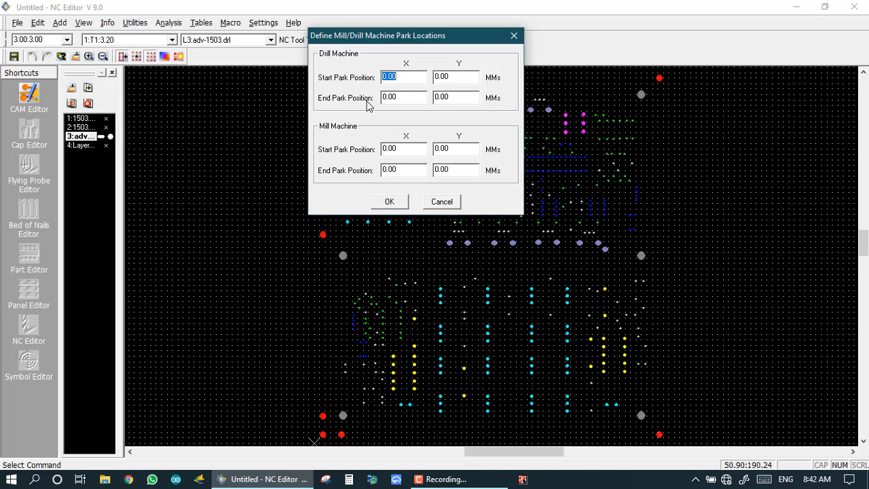
Enter drill start park 10, 10 and end park 500, 500, then cancel the dialog.
click(405, 100)
key(BackSpace)
key(BackSpace)
key(BackSpace)
key(BackSpace)
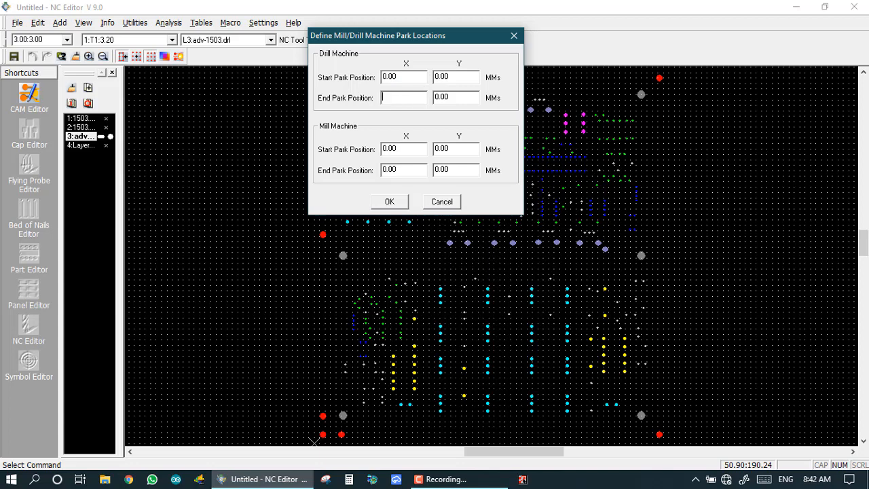
text(5000)
key(BackSpace)
key(BackSpace)
key(BackSpace)
key(BackSpace)
key(BackSpace)
text(5000)
key(BackSpace)
click(405, 78)
key(BackSpace)
key(BackSpace)
key(BackSpace)
text(10)
key(Tab)
text(10)
click(384, 76)
key(Delete)
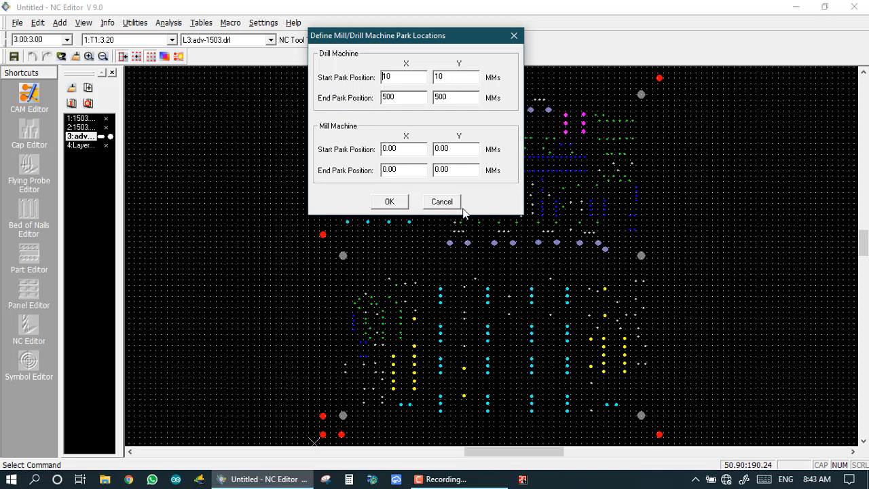
click(430, 201)
Show the drill machine moves for tool T1 (3.20) as lines linking the holes.
click(112, 24)
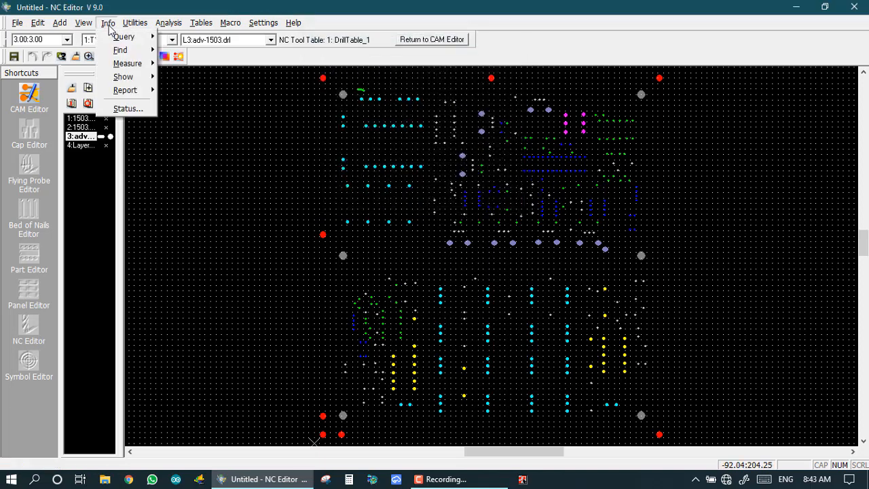
mouse_move(129, 82)
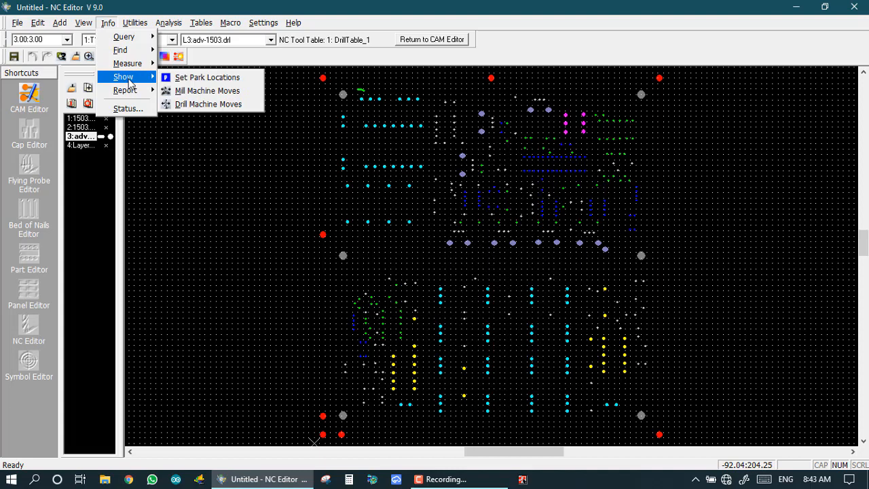
click(196, 107)
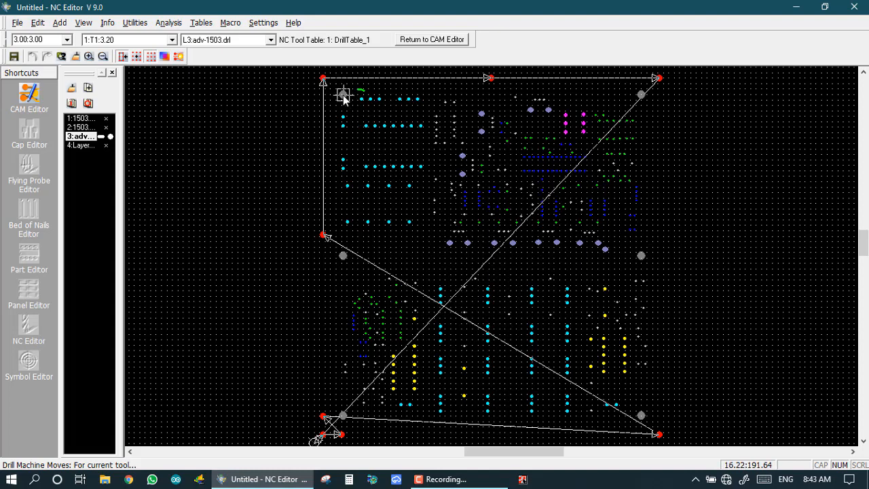
click(203, 25)
Review DrillTable_1's nine drill tools, T1 at 3.20 through T9 at 4.05, then close it.
click(226, 119)
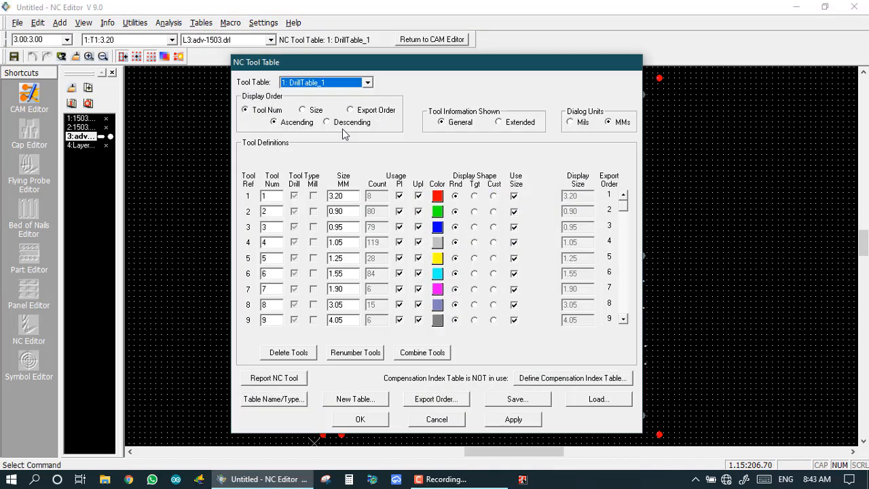
drag(382, 73, 817, 83)
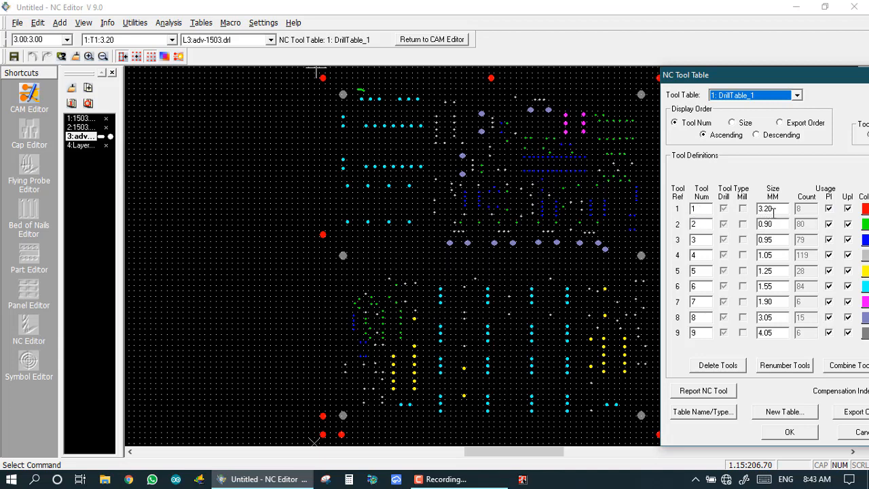
drag(746, 82, 502, 52)
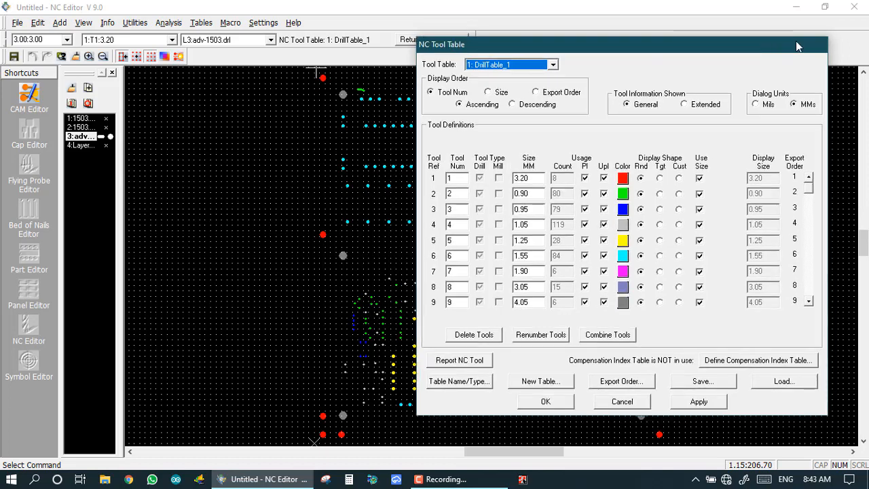
click(556, 406)
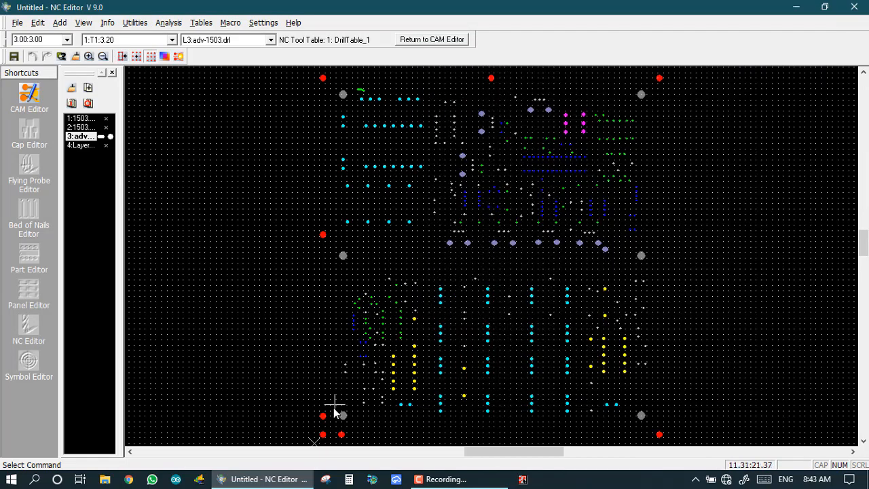
Redisplay the drill machine moves and zoom around to follow tool T1's path across the board.
click(107, 24)
mouse_move(117, 78)
click(188, 105)
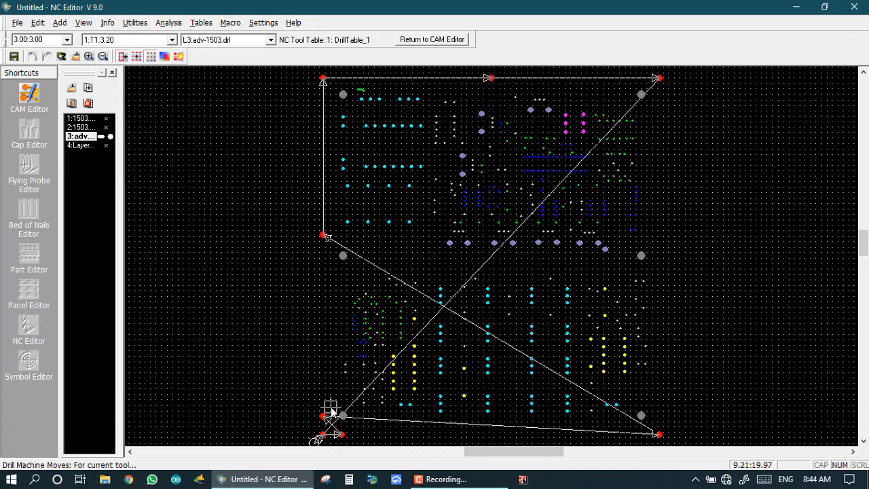
scroll(320, 432, up, 1)
scroll(471, 285, up, 2)
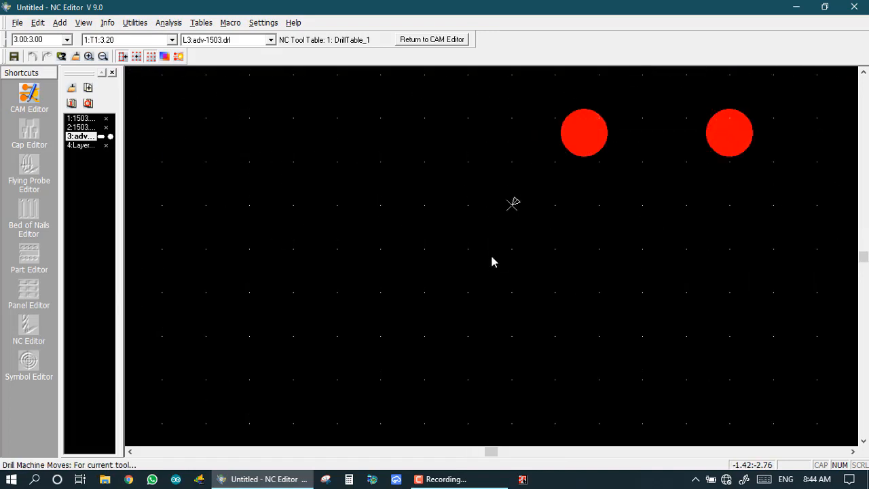
scroll(492, 262, up, 1)
scroll(537, 206, down, 2)
scroll(509, 248, up, 2)
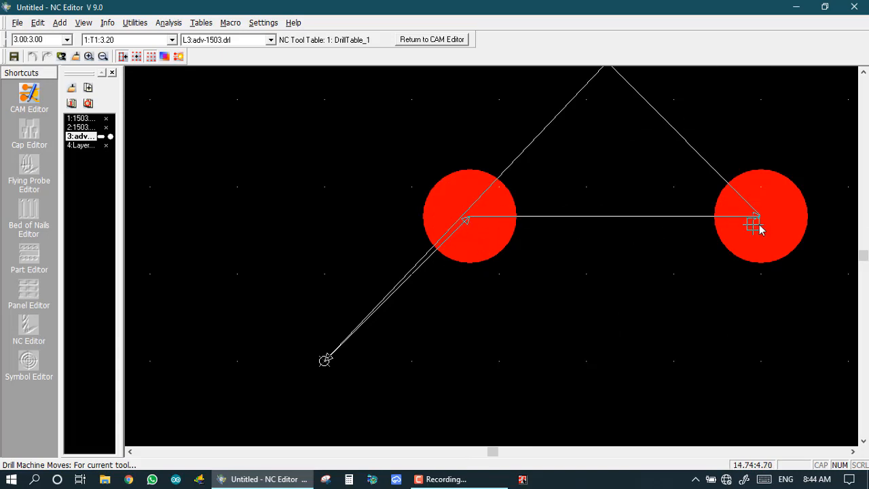
scroll(765, 224, down, 2)
scroll(444, 209, up, 1)
scroll(468, 235, up, 1)
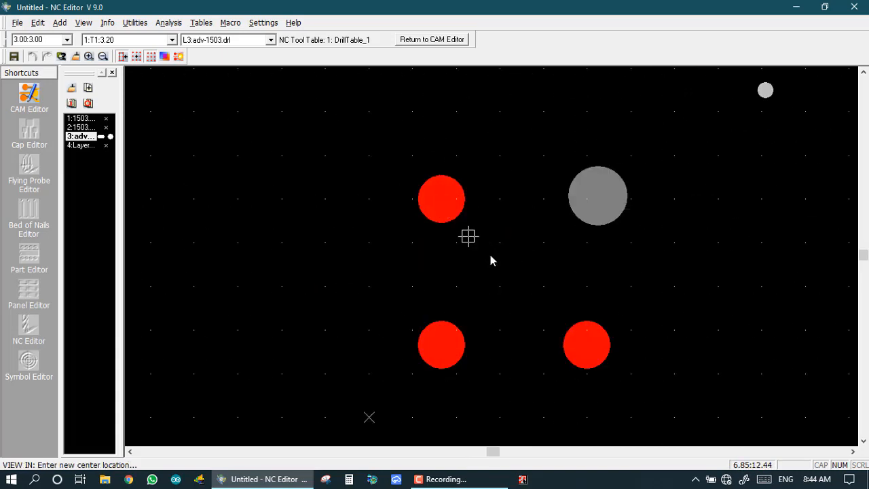
scroll(449, 198, up, 1)
scroll(489, 252, down, 4)
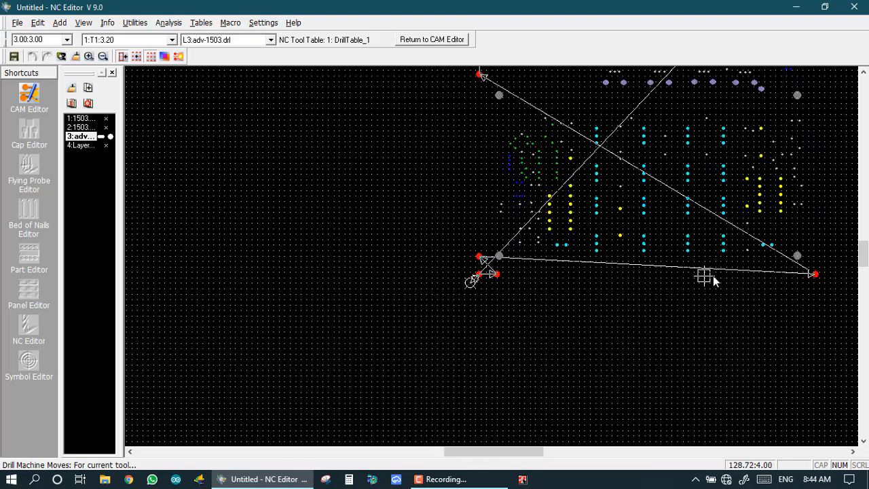
scroll(492, 261, up, 2)
scroll(492, 261, up, 2)
scroll(524, 219, down, 3)
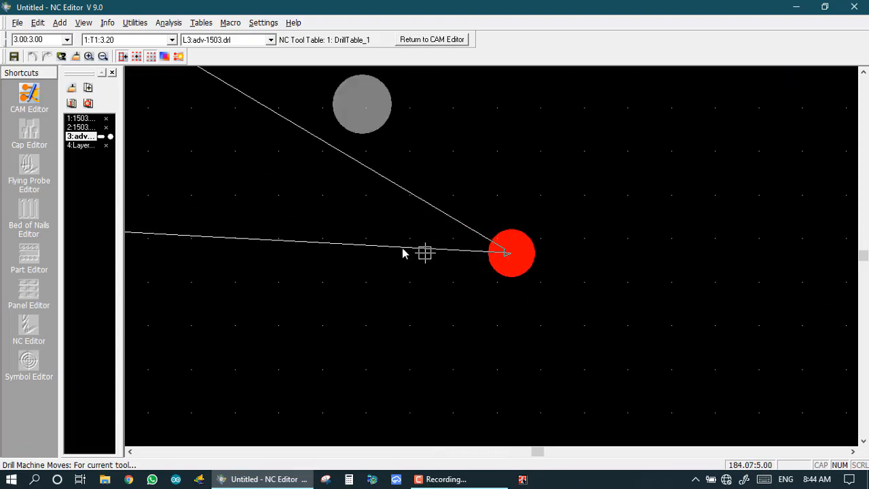
scroll(570, 291, down, 2)
scroll(494, 262, up, 3)
scroll(442, 235, up, 1)
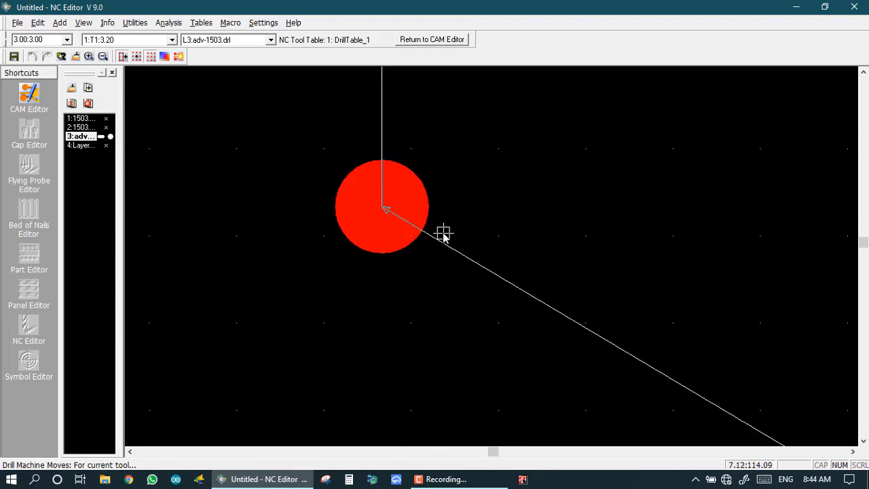
scroll(491, 244, down, 1)
scroll(490, 248, down, 2)
scroll(490, 255, up, 4)
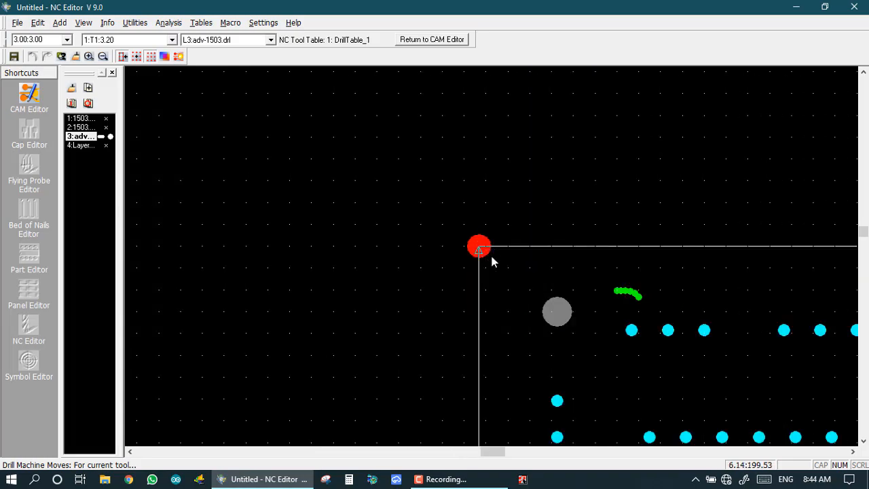
scroll(490, 257, down, 4)
scroll(645, 259, up, 3)
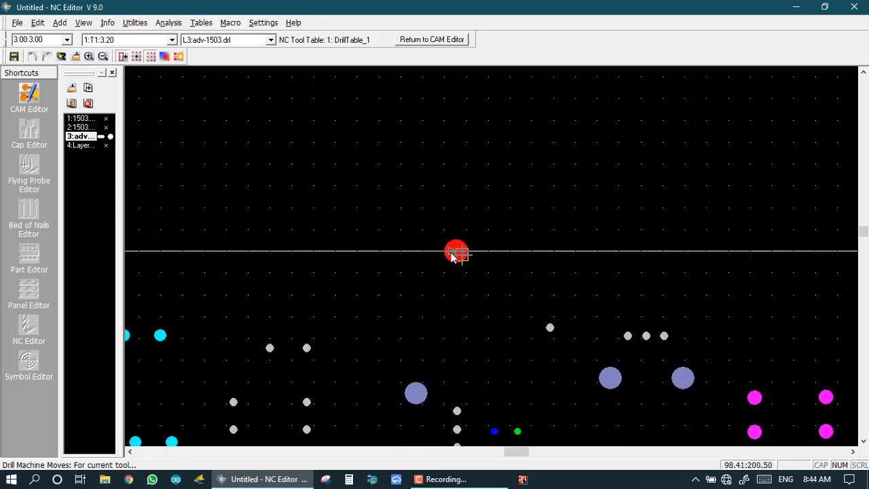
scroll(506, 257, down, 1)
scroll(595, 274, down, 4)
scroll(480, 246, up, 4)
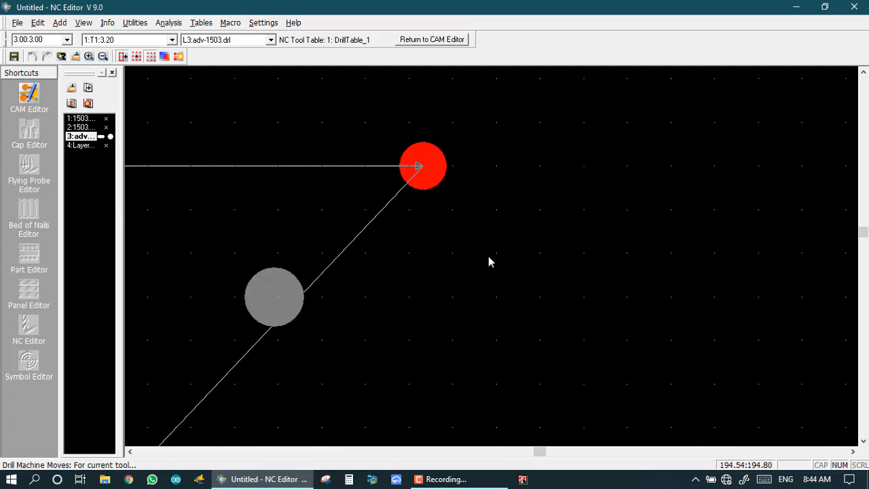
scroll(488, 263, down, 3)
scroll(423, 334, down, 3)
scroll(481, 277, up, 5)
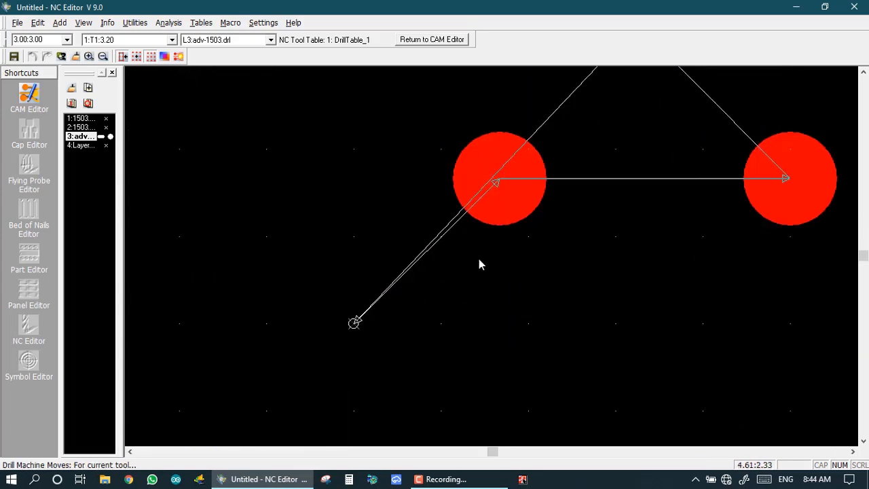
scroll(454, 224, down, 1)
scroll(491, 253, down, 3)
scroll(491, 258, up, 2)
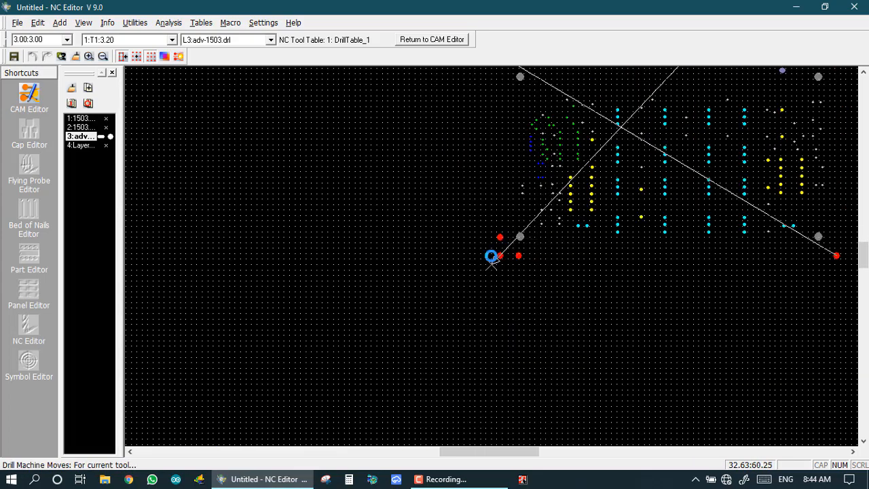
scroll(492, 262, down, 4)
scroll(477, 306, up, 4)
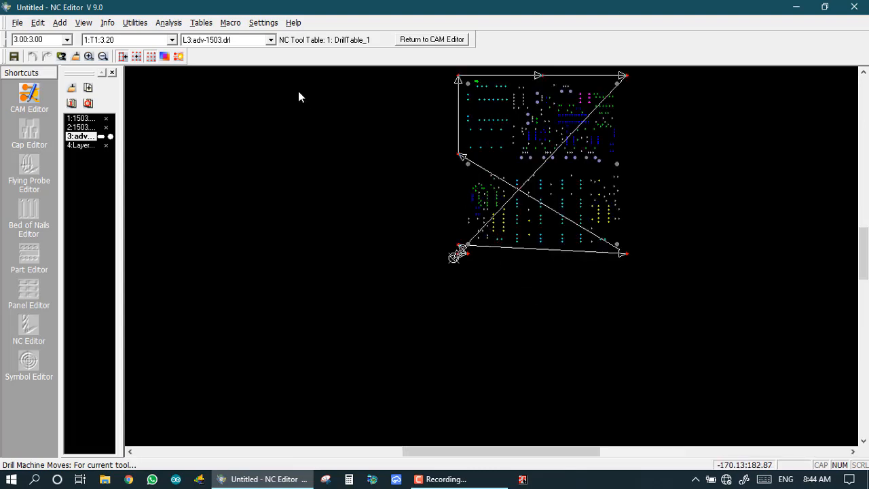
Colour tool T8 (3.05) green in DrillTable_1 and apply the change.
click(202, 22)
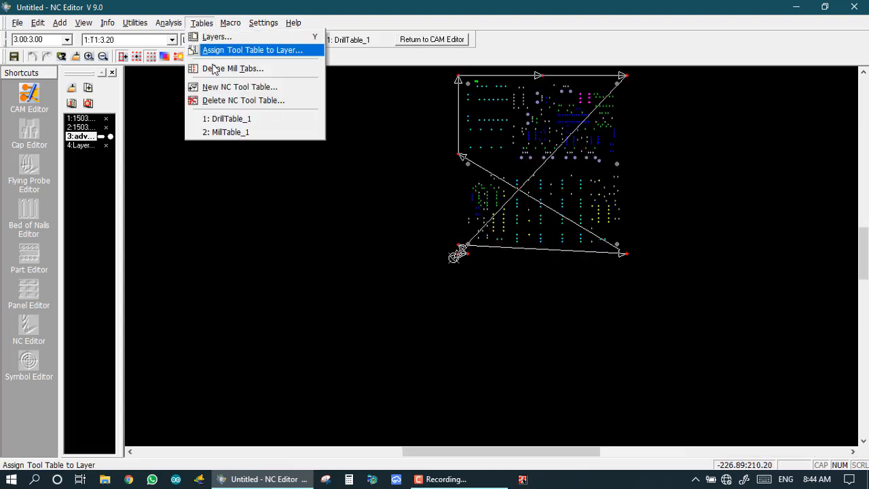
click(221, 119)
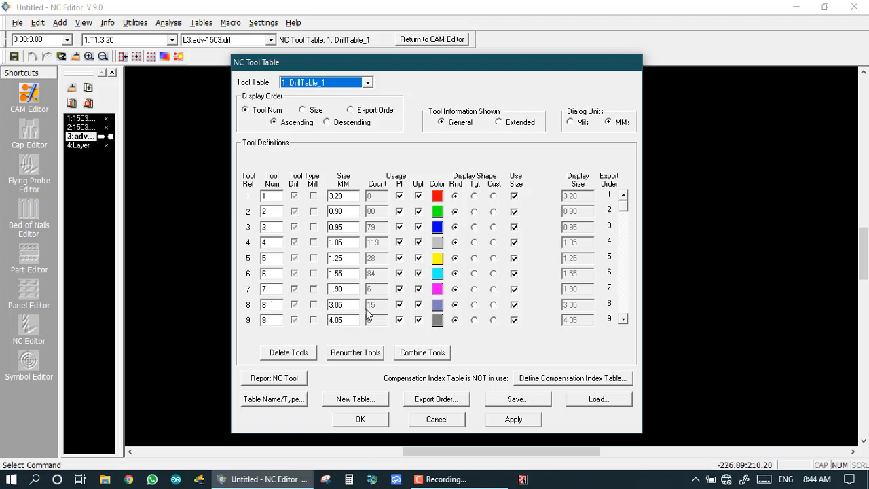
click(438, 307)
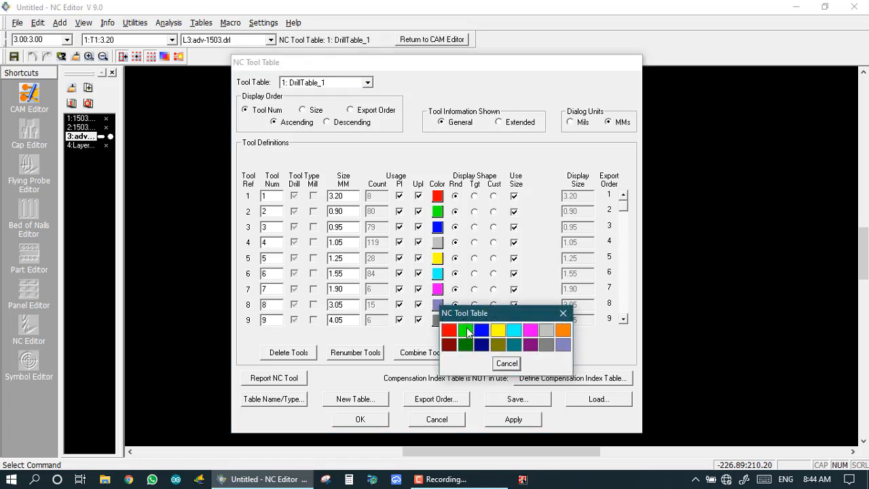
click(465, 331)
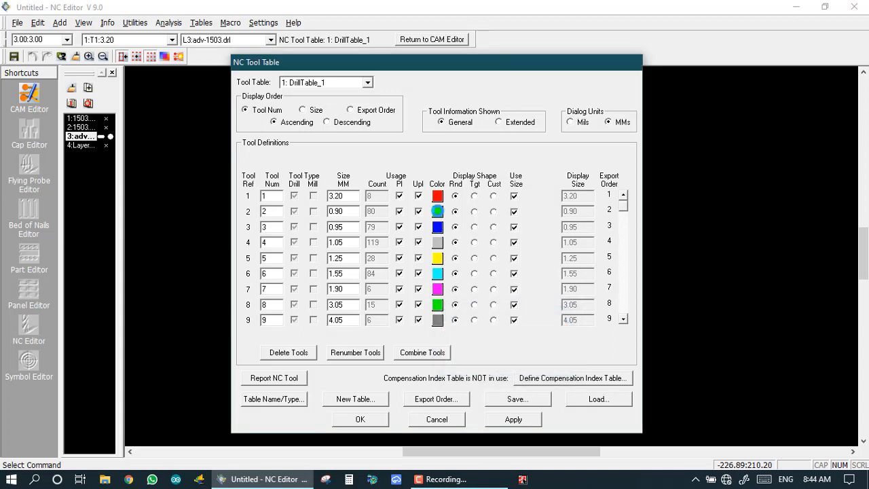
click(438, 211)
click(485, 240)
click(360, 420)
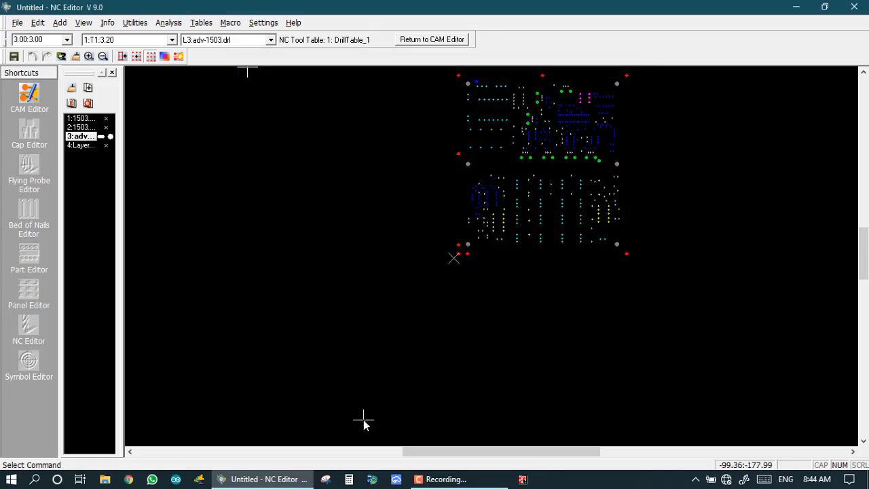
Show the drill machine moves for tool 8 (3.05) and zoom along the path across the green holes.
scroll(478, 323, down, 1)
scroll(508, 221, up, 3)
scroll(495, 224, down, 1)
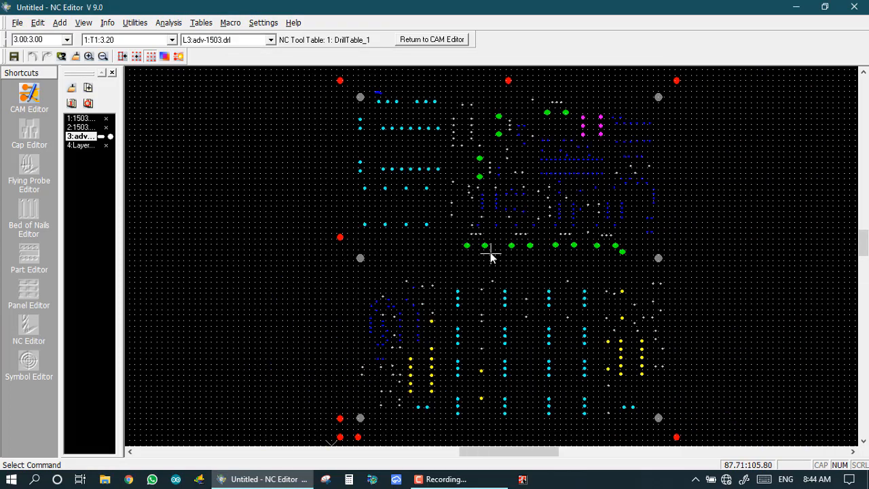
scroll(490, 256, down, 1)
scroll(491, 258, up, 3)
scroll(427, 251, down, 1)
scroll(488, 259, up, 2)
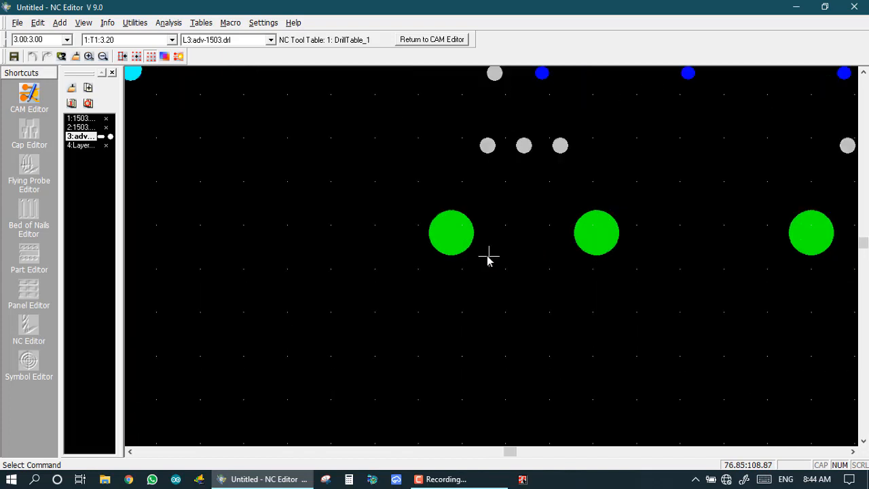
scroll(458, 246, up, 1)
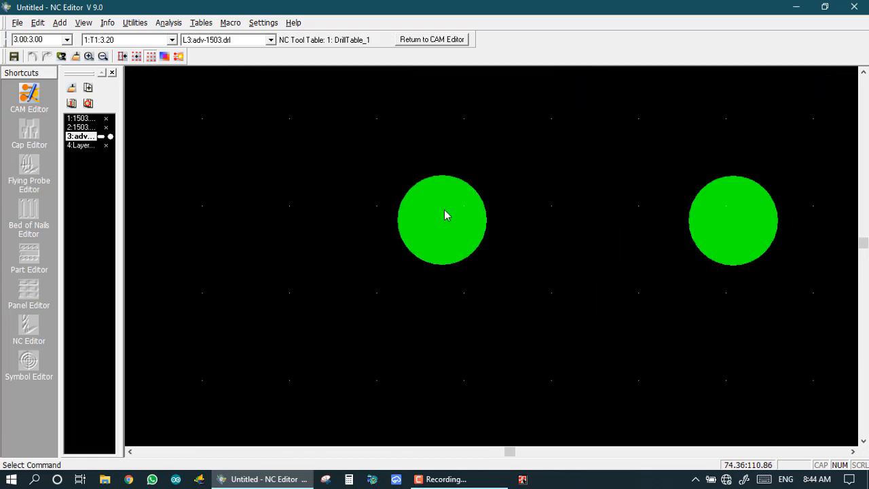
click(105, 23)
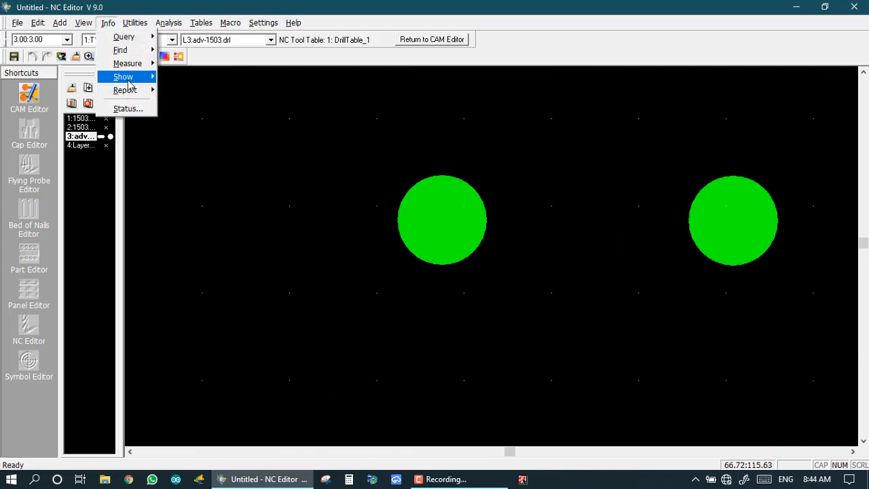
click(124, 77)
click(190, 105)
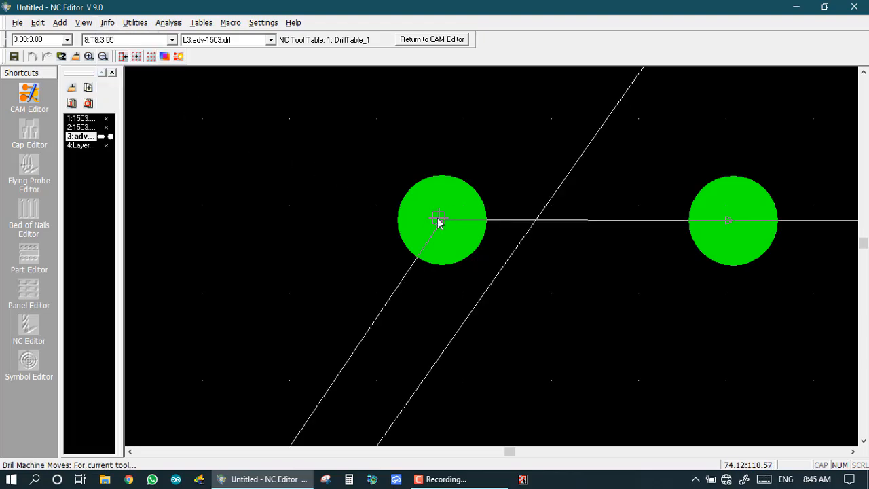
scroll(494, 258, down, 3)
scroll(491, 258, down, 3)
scroll(485, 261, up, 10)
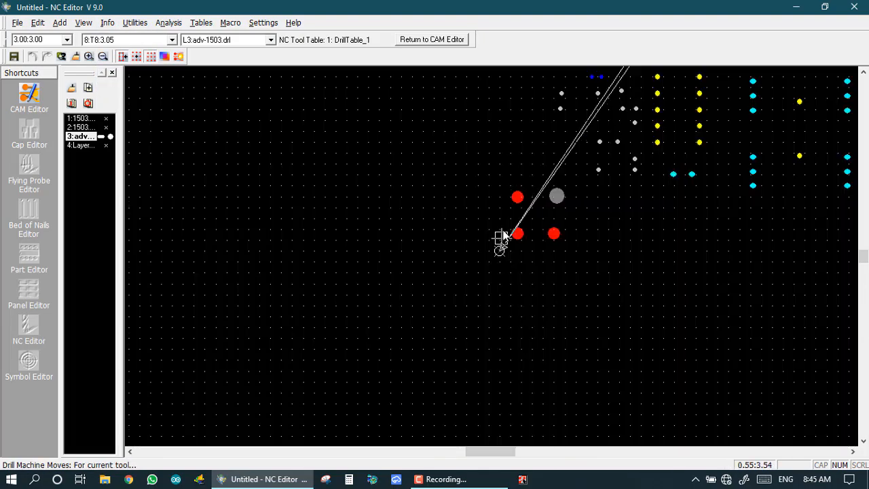
scroll(487, 256, down, 2)
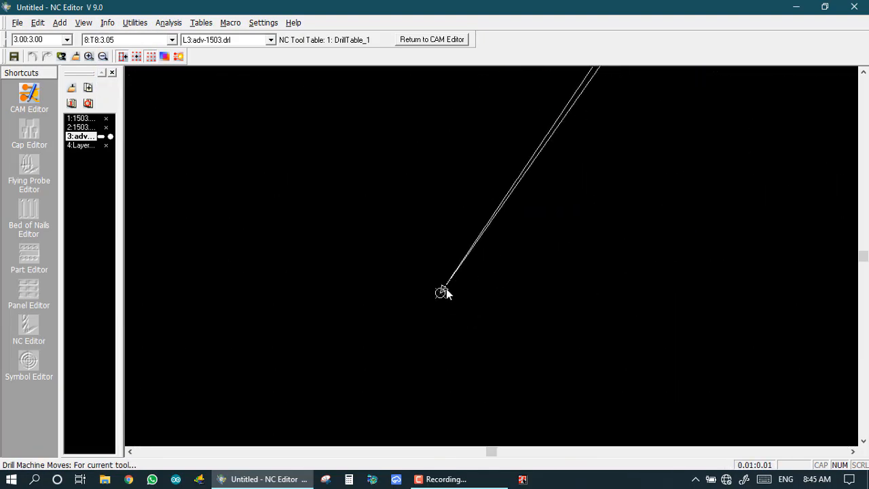
scroll(577, 124, up, 1)
scroll(499, 250, down, 3)
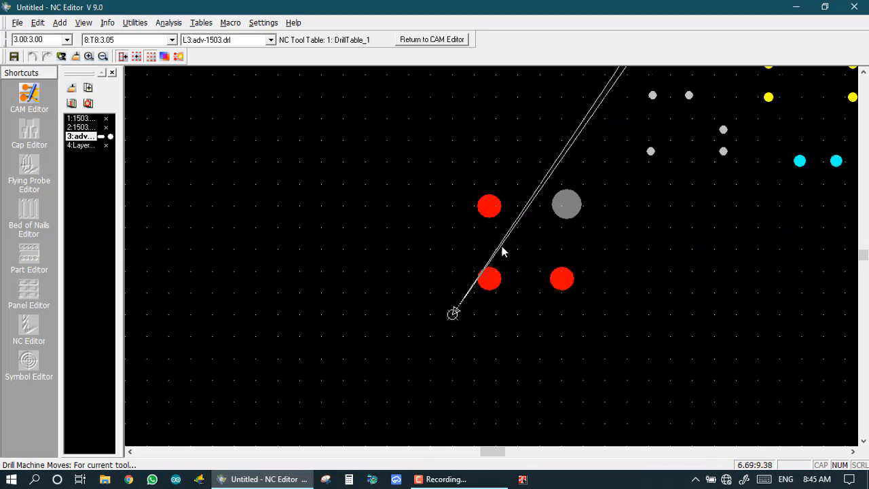
scroll(608, 120, up, 1)
scroll(498, 261, down, 1)
scroll(494, 252, down, 2)
scroll(492, 258, up, 4)
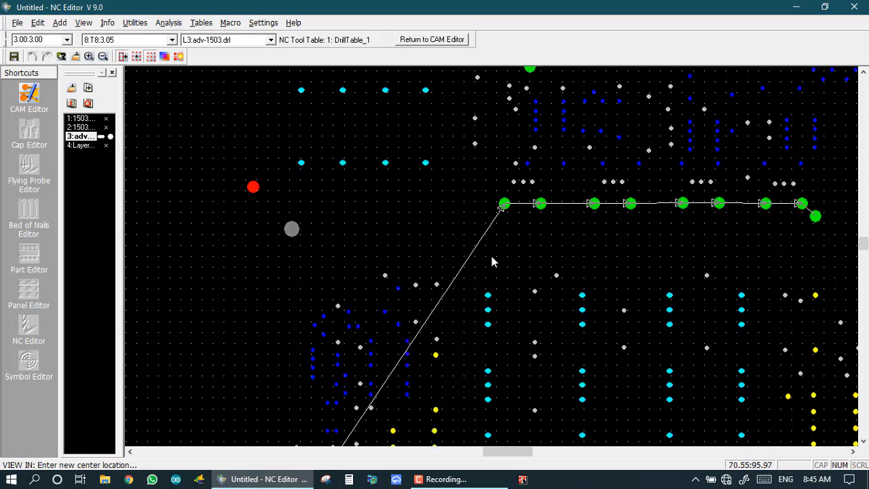
scroll(492, 256, down, 1)
scroll(512, 188, up, 1)
scroll(496, 243, up, 1)
scroll(495, 258, down, 1)
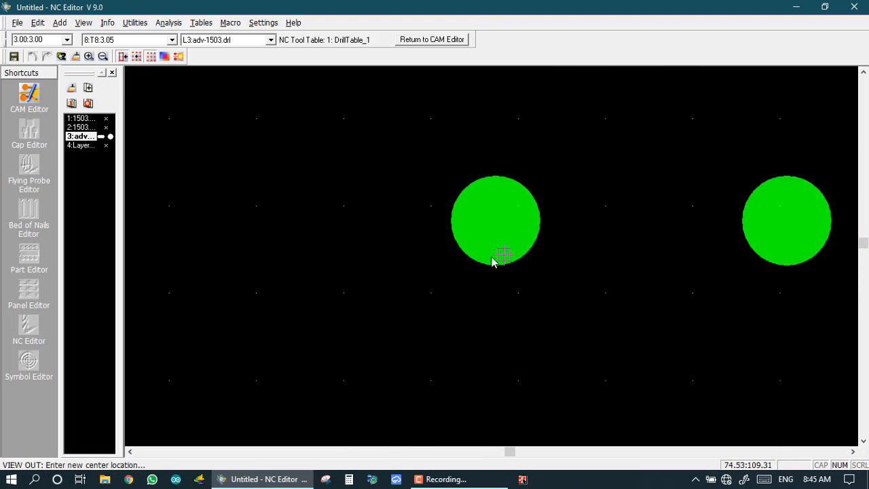
scroll(767, 246, up, 1)
scroll(495, 256, down, 1)
scroll(656, 229, up, 1)
scroll(501, 258, down, 2)
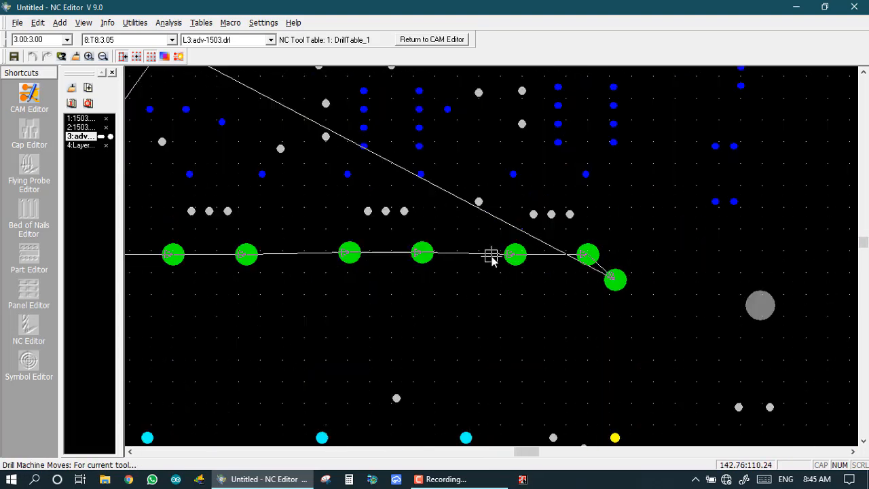
scroll(524, 248, up, 2)
scroll(721, 256, down, 1)
scroll(467, 262, up, 2)
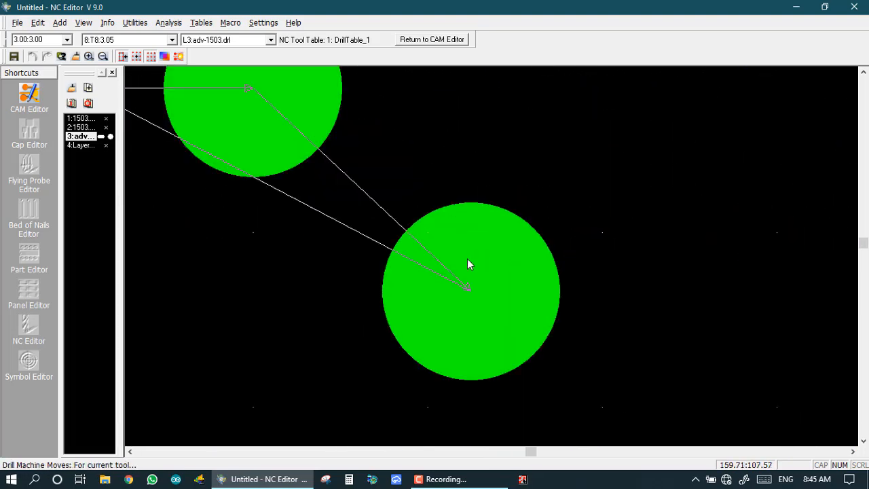
scroll(459, 249, down, 3)
scroll(307, 178, up, 1)
scroll(492, 254, down, 1)
scroll(480, 232, up, 1)
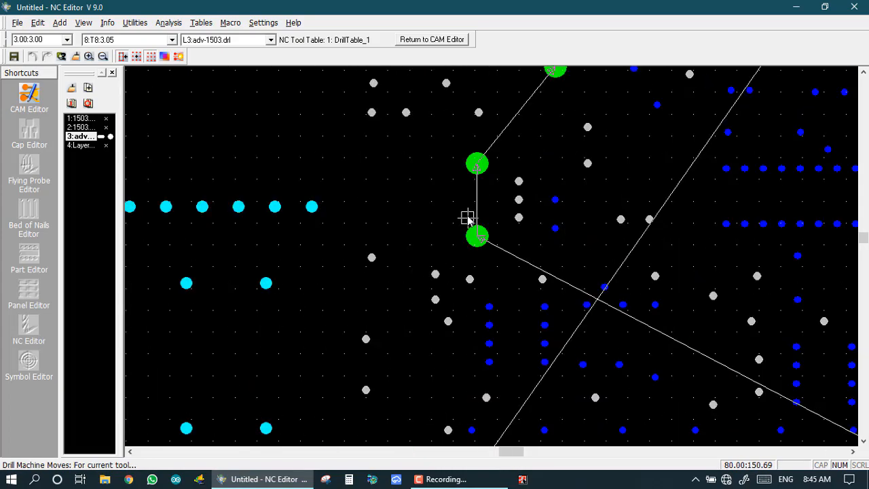
scroll(467, 218, down, 1)
scroll(515, 206, up, 1)
scroll(520, 265, down, 1)
scroll(500, 181, up, 1)
scroll(500, 258, down, 2)
scroll(498, 229, up, 1)
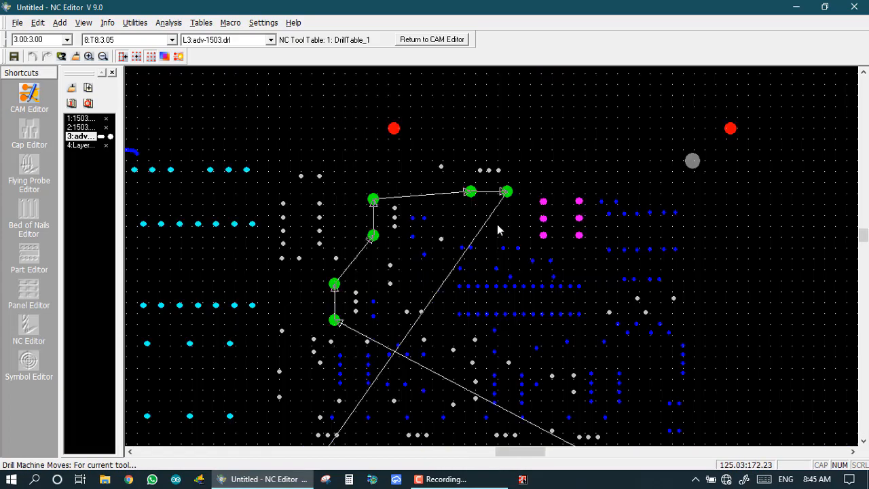
scroll(490, 253, up, 1)
scroll(492, 259, down, 1)
scroll(491, 256, up, 3)
scroll(490, 257, down, 4)
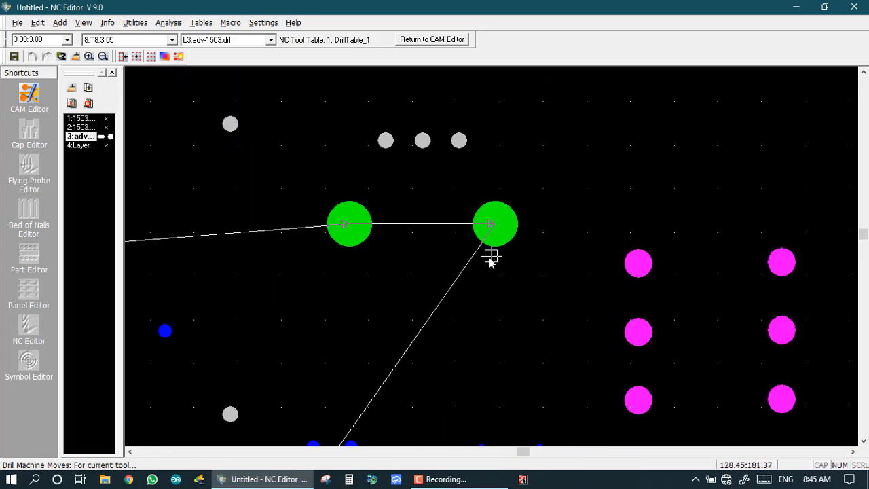
scroll(440, 331, up, 1)
scroll(372, 417, up, 1)
scroll(420, 367, up, 1)
scroll(477, 281, down, 1)
scroll(428, 366, up, 1)
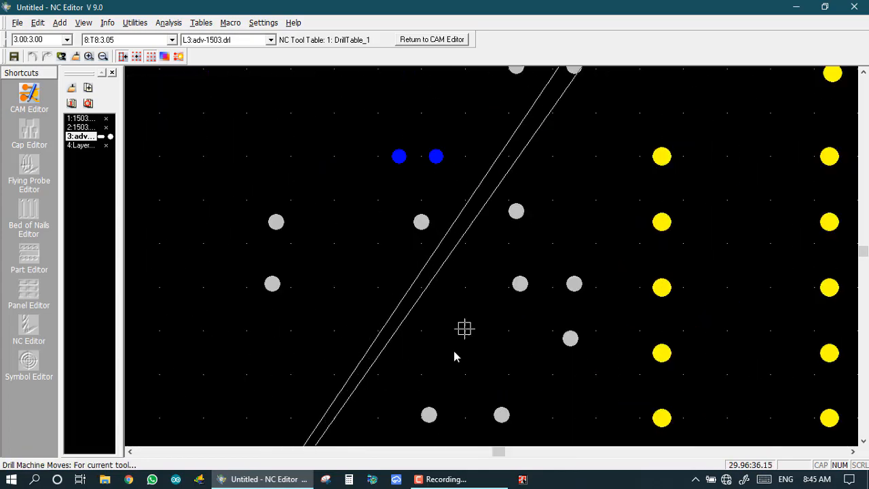
scroll(413, 417, up, 1)
scroll(492, 255, down, 2)
scroll(494, 246, down, 2)
scroll(491, 258, up, 2)
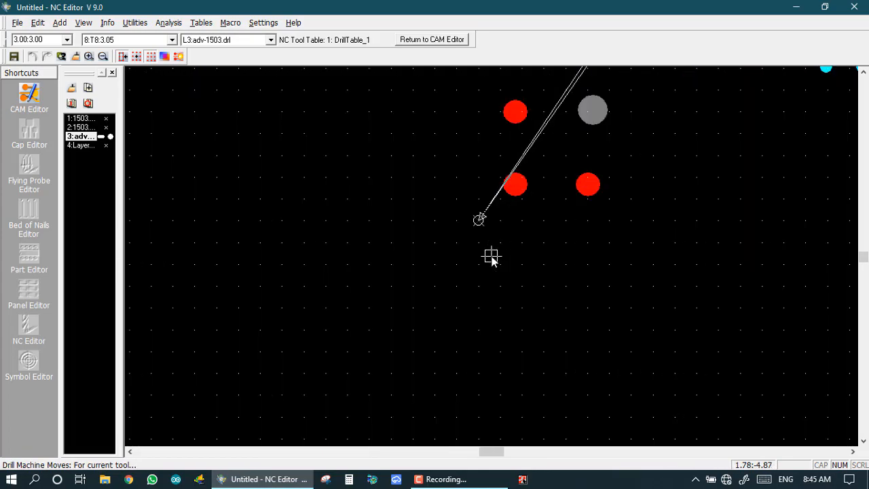
scroll(495, 258, down, 2)
scroll(495, 258, down, 1)
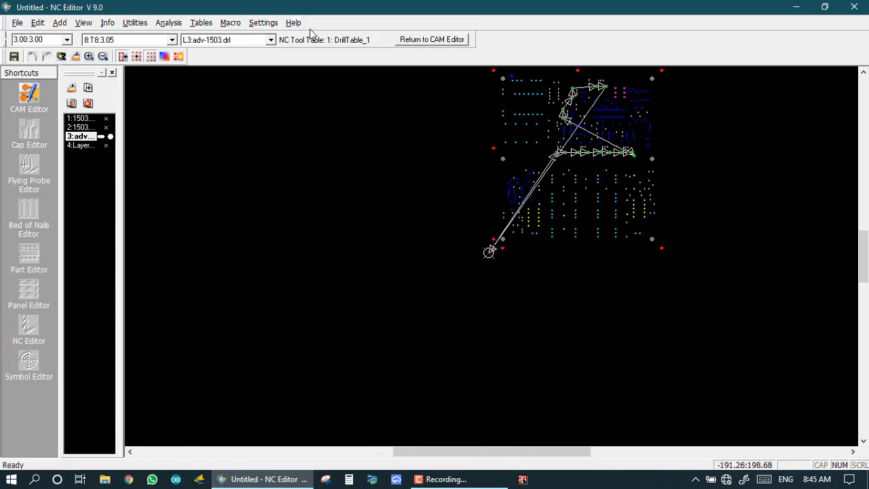
Request the mill machine moves, which report no current tool and clear the T8 path.
click(108, 23)
mouse_move(130, 83)
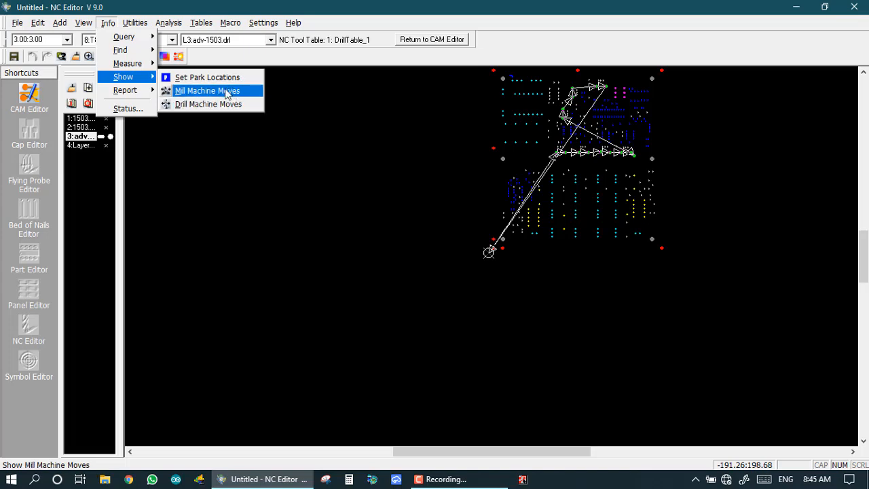
click(226, 93)
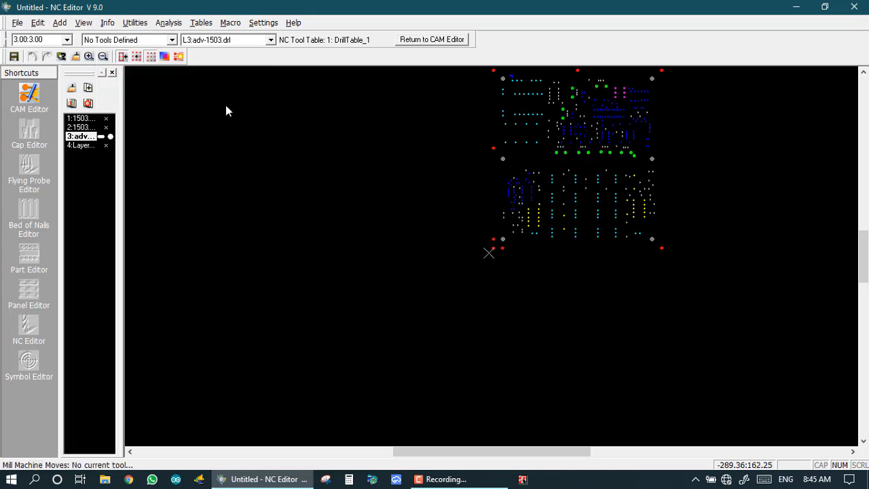
click(83, 145)
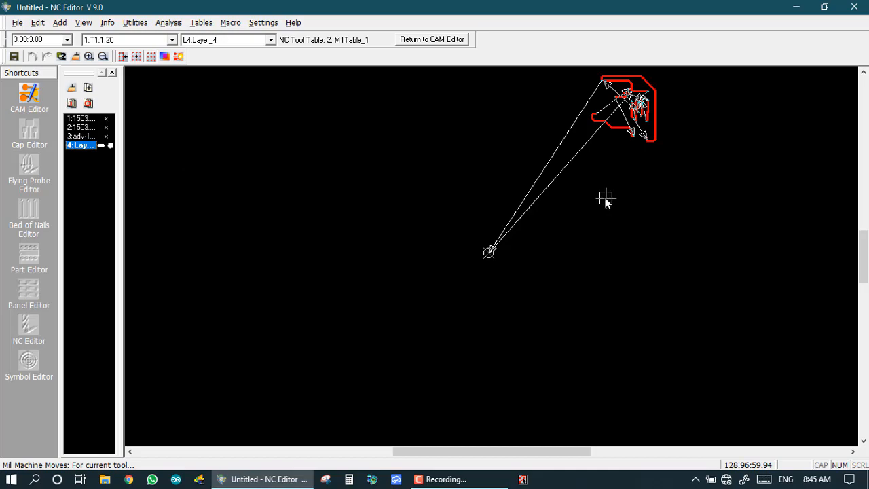
scroll(494, 248, up, 5)
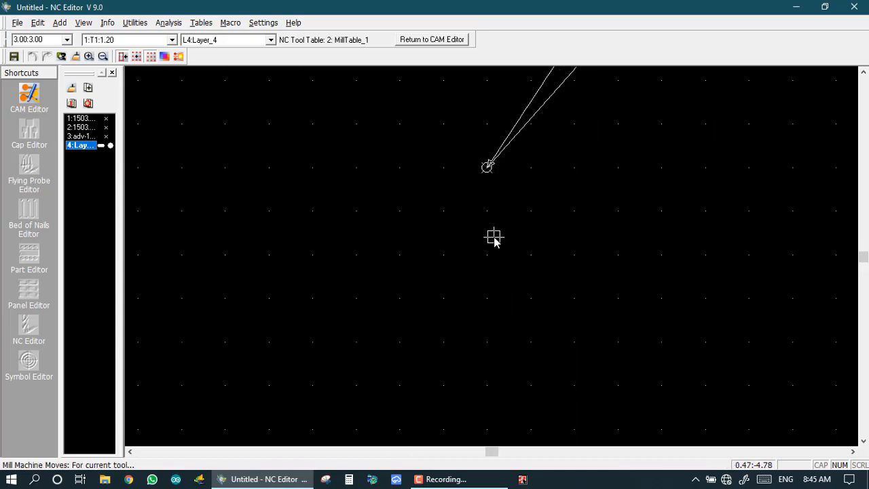
scroll(491, 251, down, 2)
scroll(618, 84, up, 1)
scroll(492, 256, down, 2)
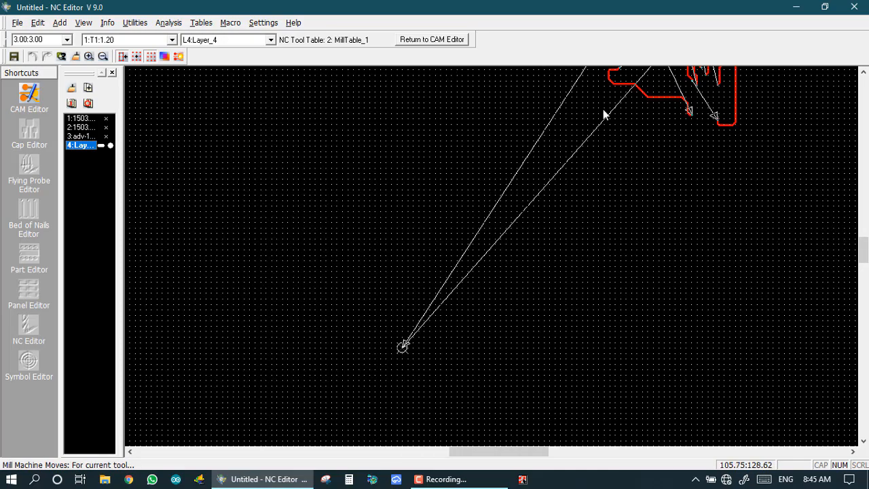
scroll(650, 78, up, 1)
scroll(492, 257, down, 1)
scroll(492, 262, up, 3)
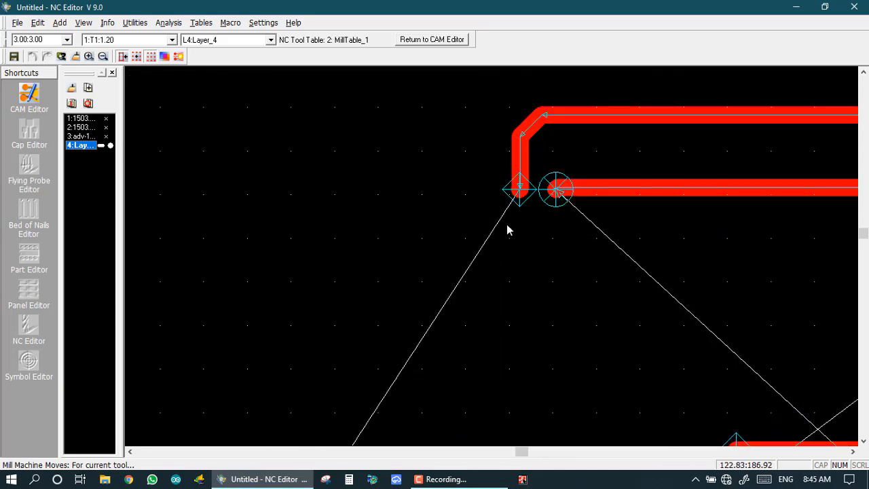
scroll(491, 258, down, 1)
scroll(495, 252, up, 3)
scroll(494, 260, down, 3)
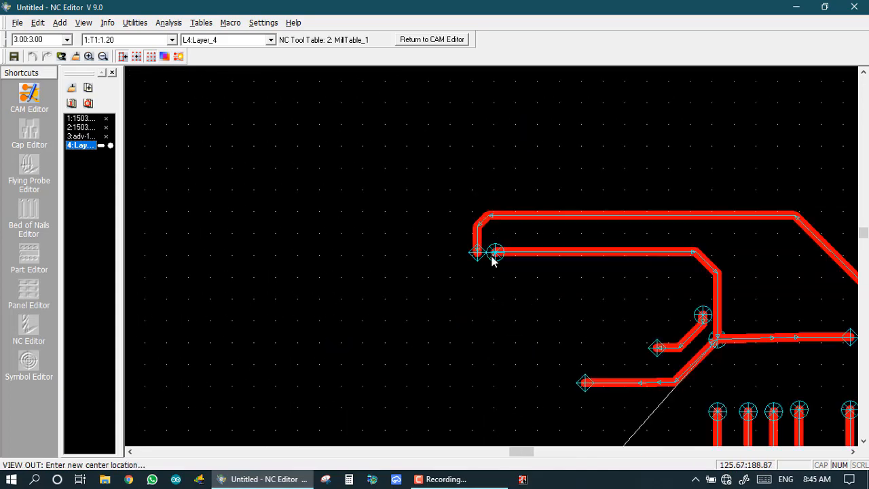
scroll(493, 259, down, 3)
scroll(496, 256, up, 4)
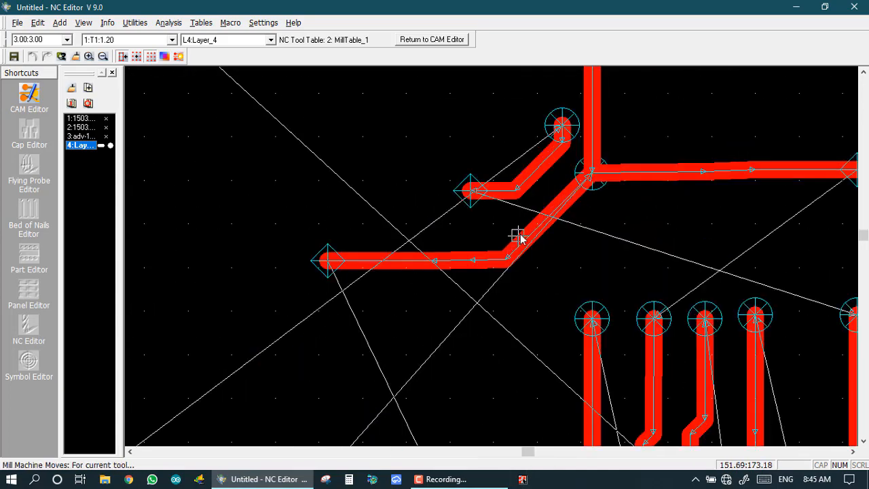
scroll(517, 235, up, 3)
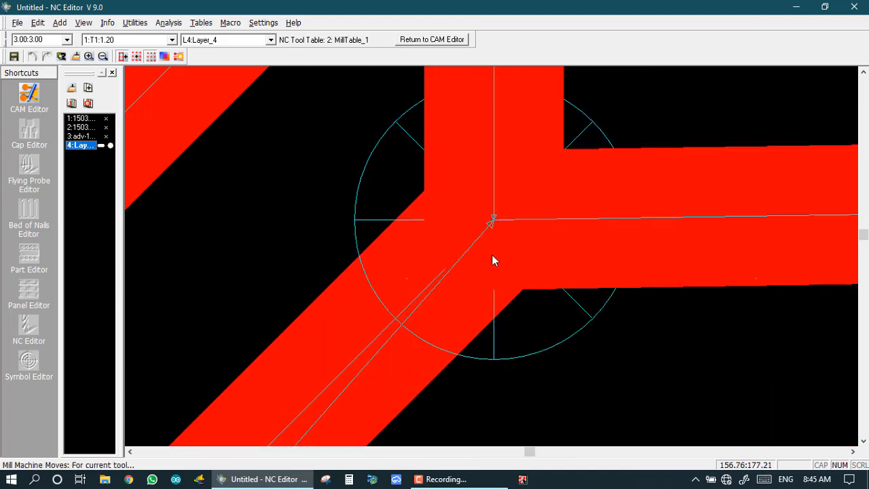
scroll(493, 255, down, 3)
scroll(496, 256, up, 4)
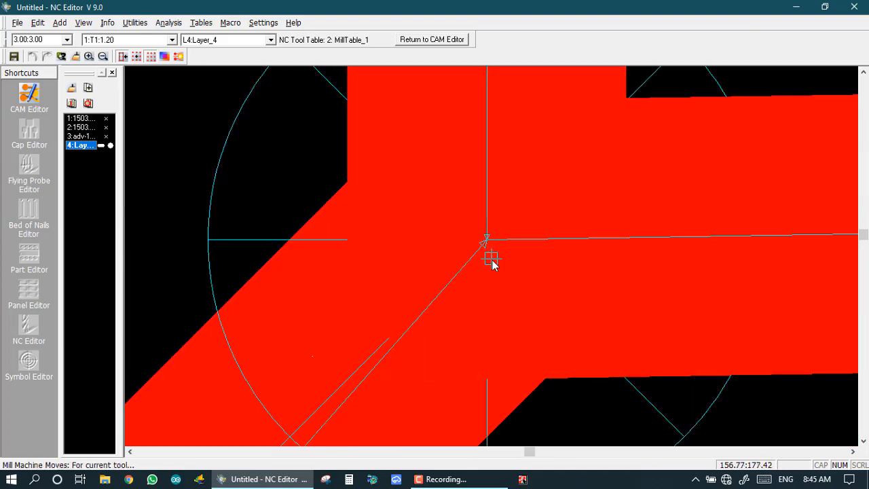
scroll(492, 260, down, 4)
scroll(520, 254, up, 2)
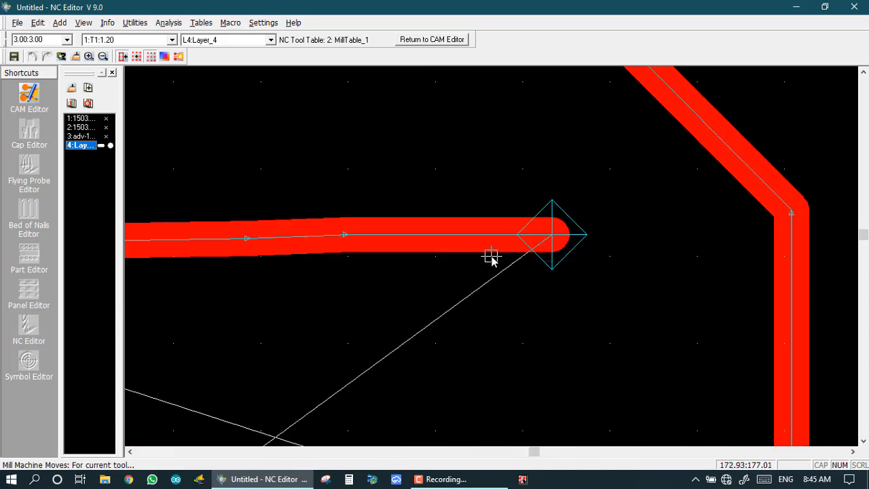
scroll(491, 258, down, 1)
scroll(468, 258, up, 3)
scroll(428, 275, down, 5)
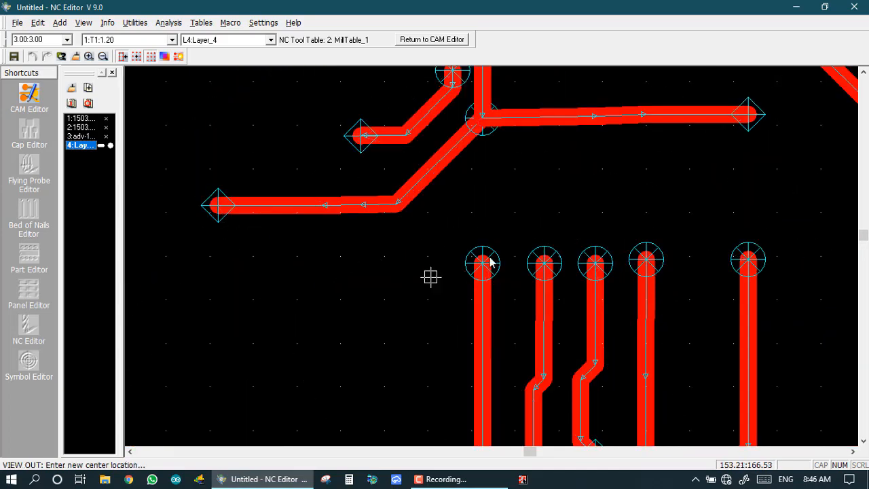
scroll(491, 256, up, 2)
scroll(499, 246, up, 2)
scroll(508, 237, down, 2)
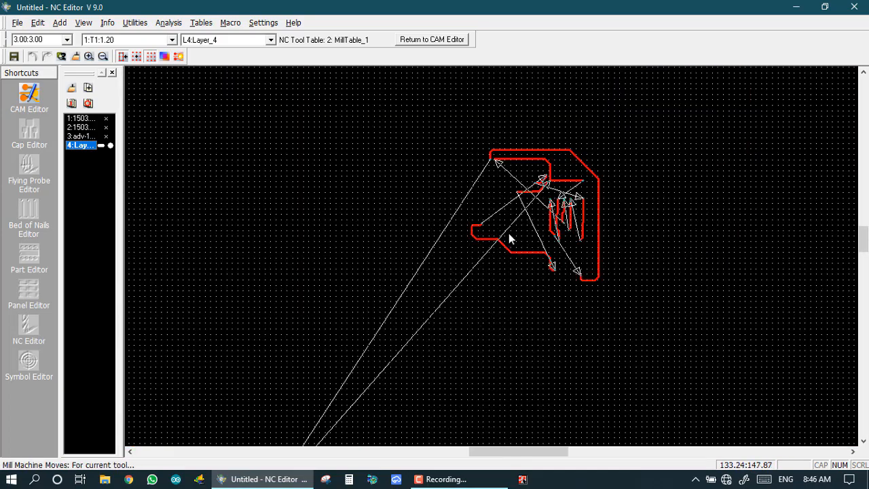
scroll(503, 247, up, 4)
scroll(526, 254, up, 2)
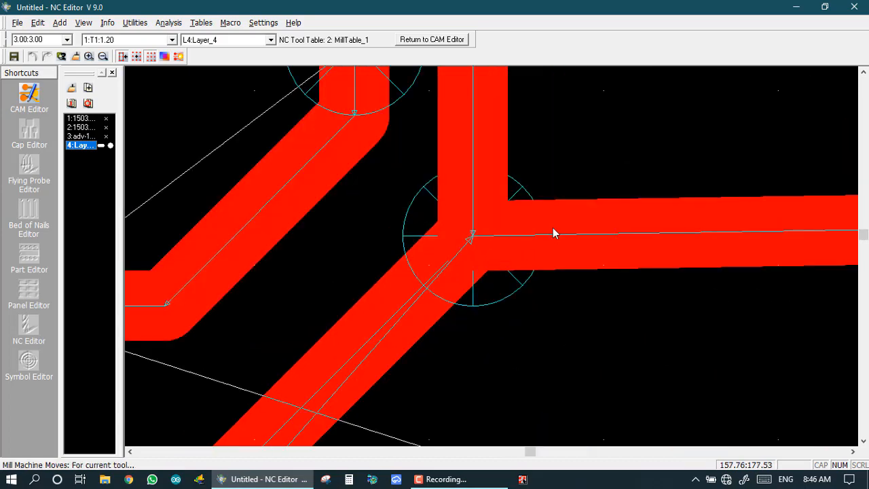
scroll(518, 258, down, 3)
scroll(524, 269, up, 1)
scroll(539, 217, up, 2)
scroll(495, 258, down, 1)
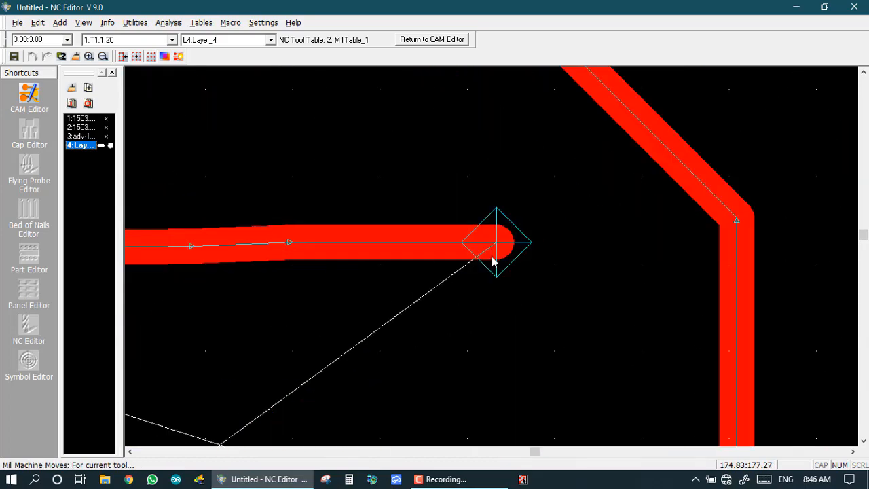
scroll(475, 274, down, 4)
scroll(482, 261, up, 5)
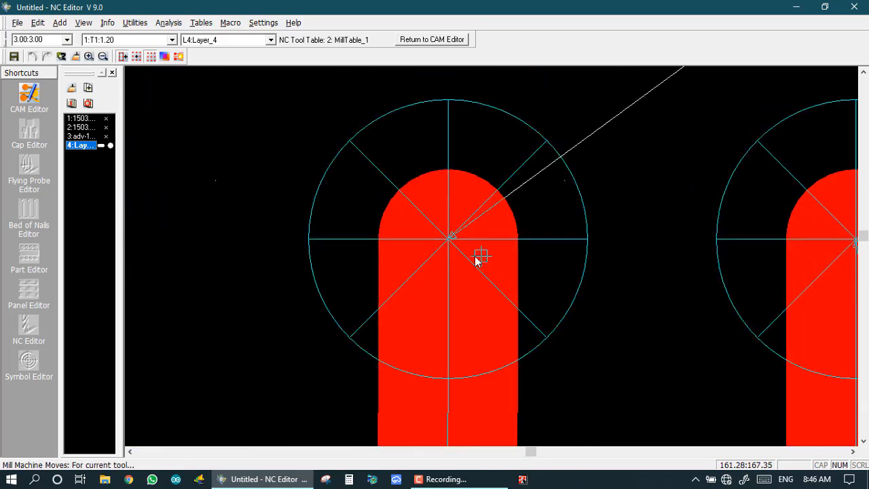
scroll(448, 257, down, 3)
scroll(495, 262, up, 1)
scroll(490, 291, down, 1)
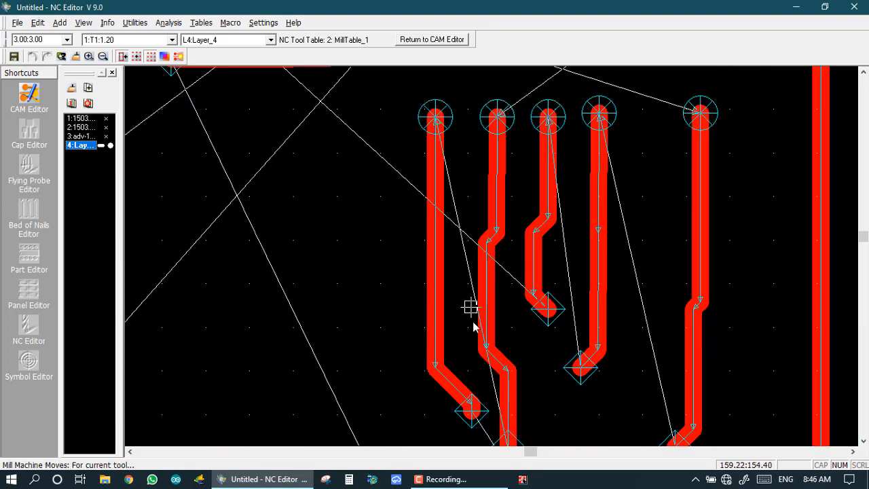
scroll(469, 306, up, 1)
scroll(493, 292, up, 5)
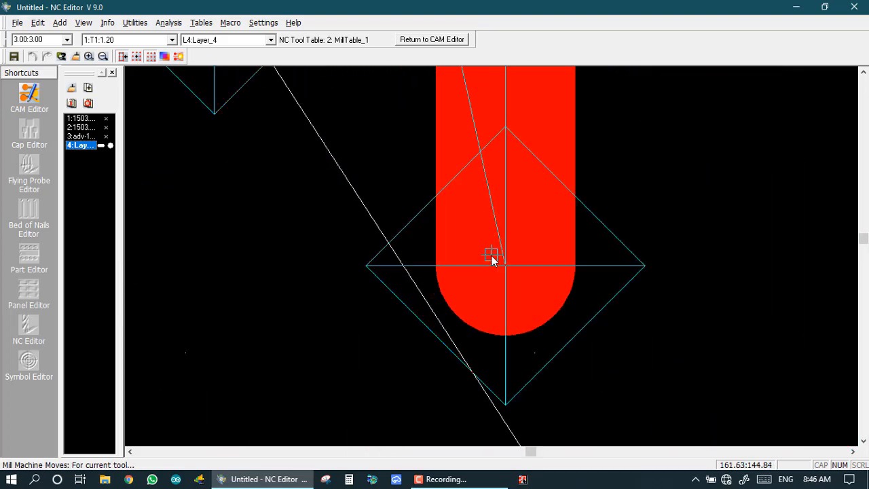
scroll(492, 221, down, 2)
scroll(487, 234, down, 2)
scroll(491, 256, up, 2)
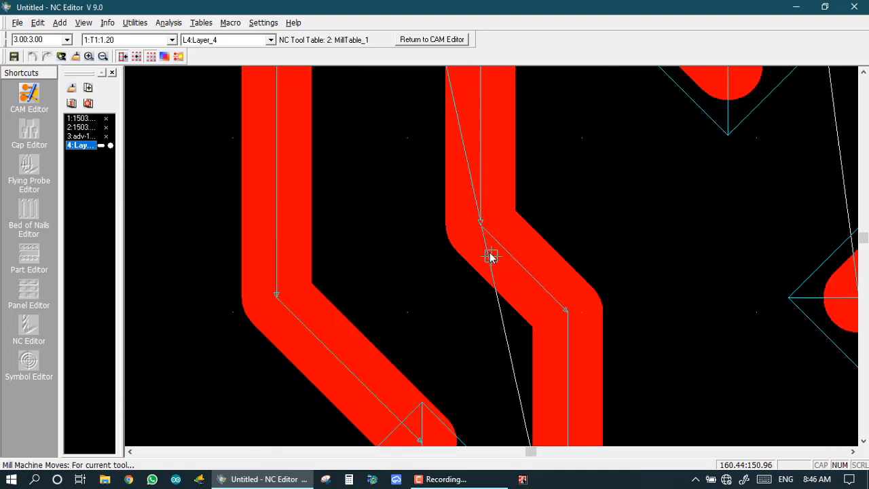
scroll(476, 224, down, 1)
scroll(493, 261, down, 1)
scroll(482, 219, up, 2)
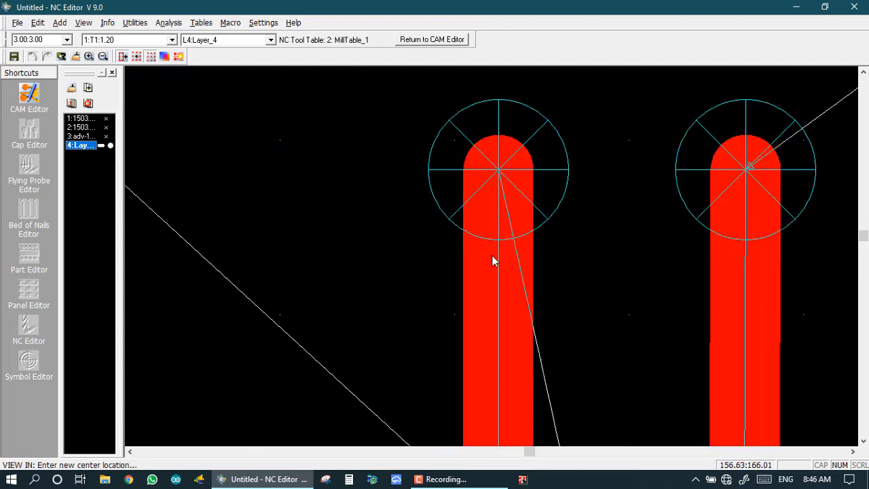
scroll(475, 170, up, 2)
scroll(489, 261, down, 2)
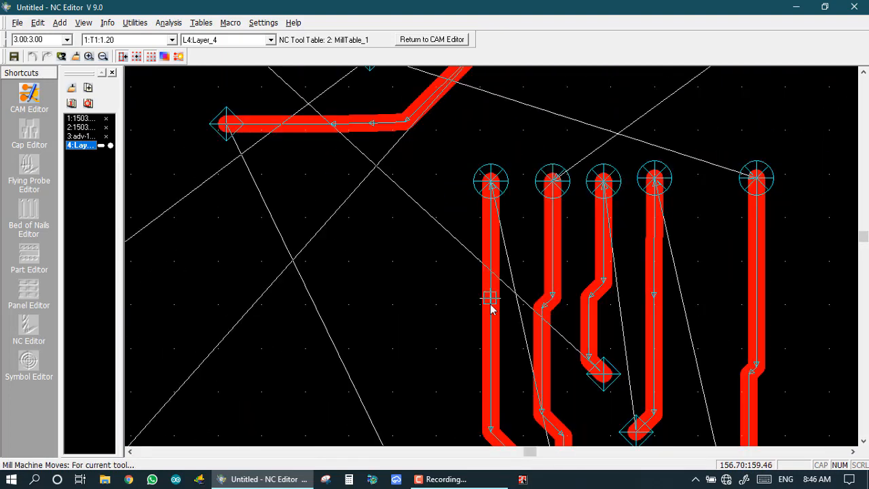
scroll(491, 305, up, 1)
scroll(496, 299, down, 1)
scroll(493, 268, down, 4)
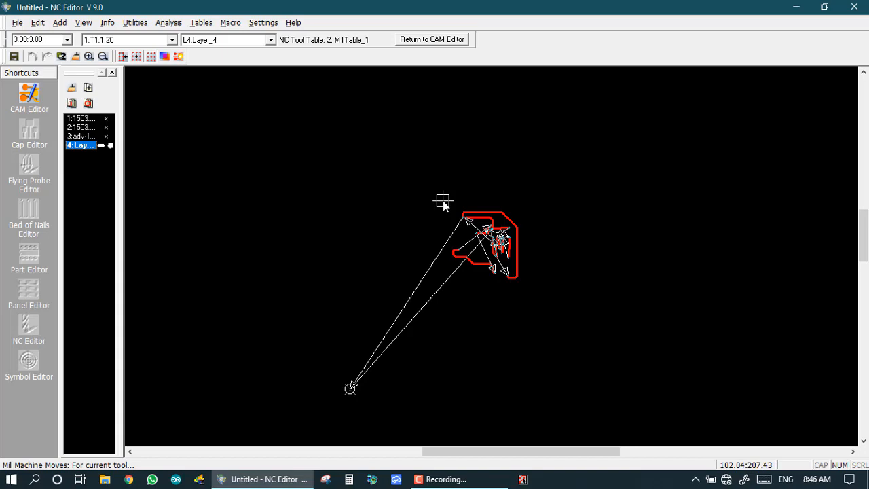
Review the NC Tool Usage report (425 drill hits, mill T1 0.395 m in 10 plunges), then close it.
click(112, 22)
mouse_move(125, 77)
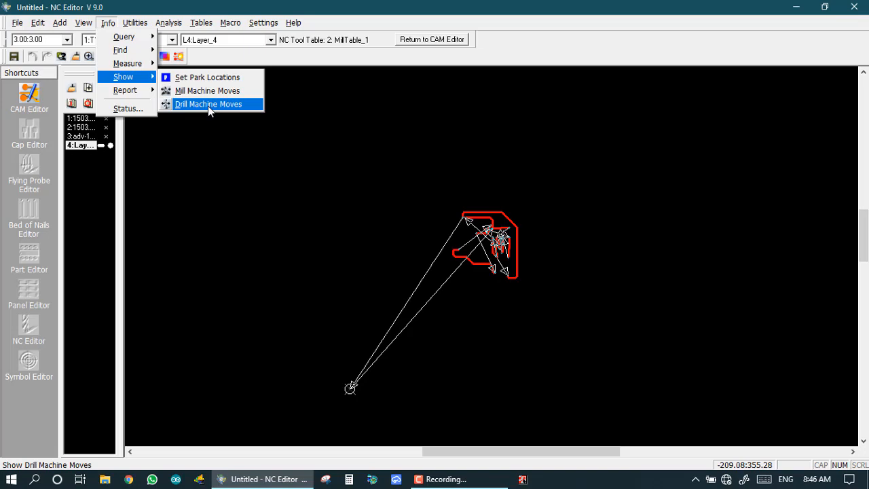
mouse_move(129, 92)
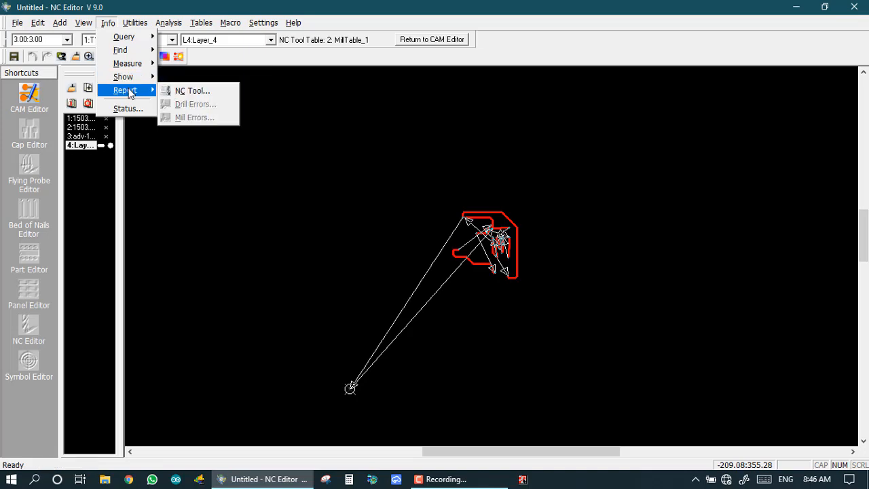
click(182, 92)
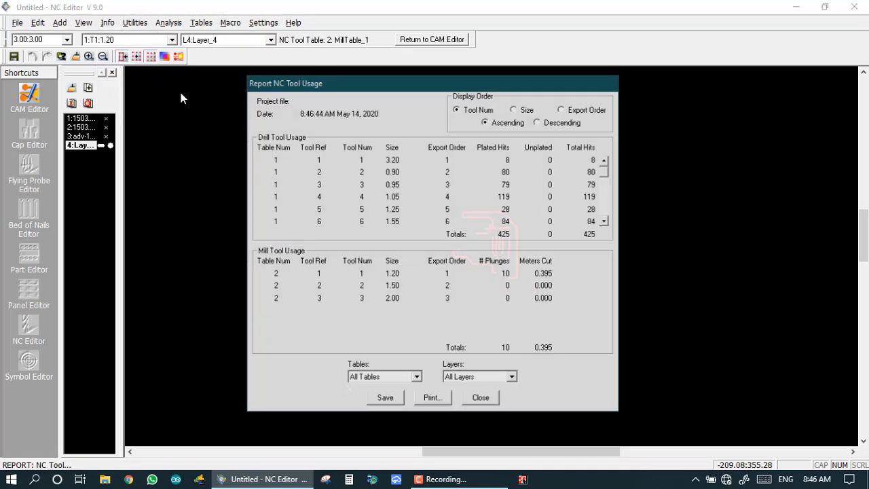
drag(353, 89, 431, 36)
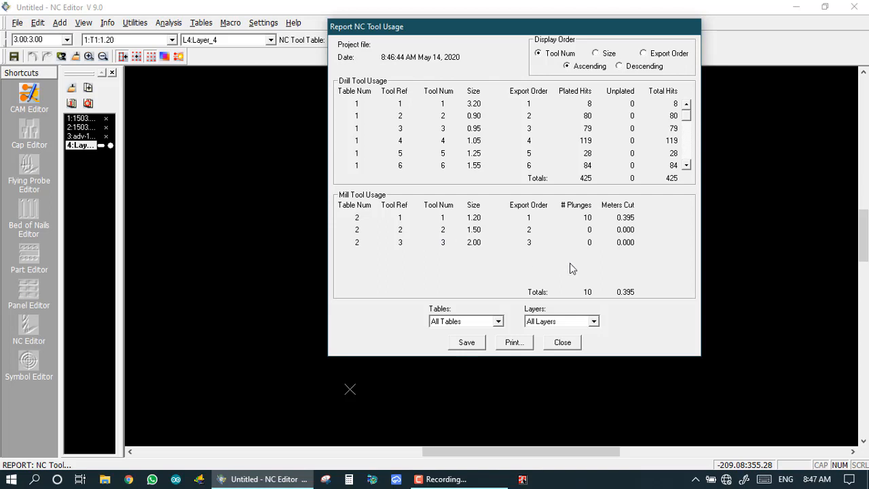
click(556, 344)
Bring up the Info > Report submenu listing NC Tool, drill errors and mill errors.
click(84, 22)
mouse_move(110, 23)
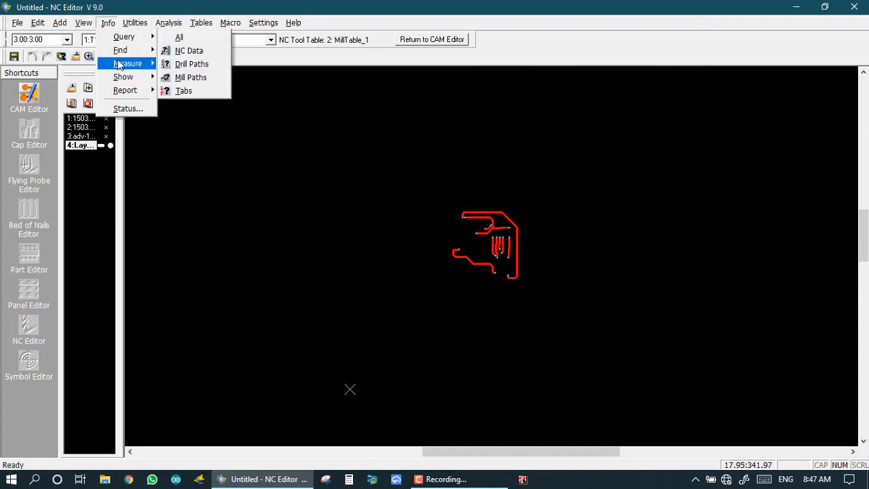
mouse_move(126, 95)
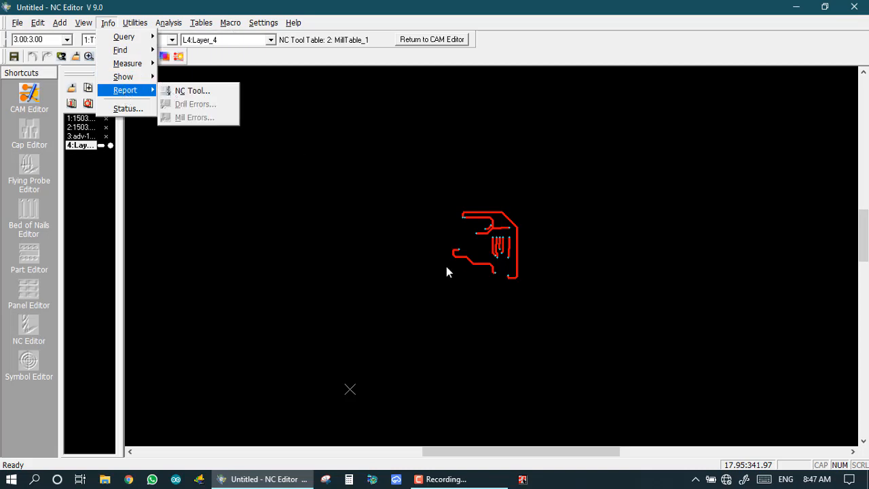